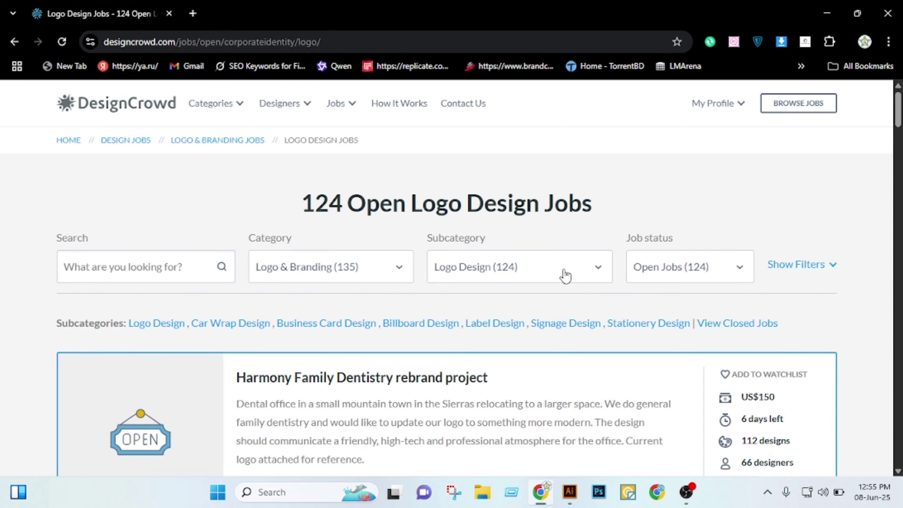
Go to the DesignCrowd home page and open the list of open Logo Design jobs
scroll(564, 275, down, 6)
scroll(580, 264, up, 6)
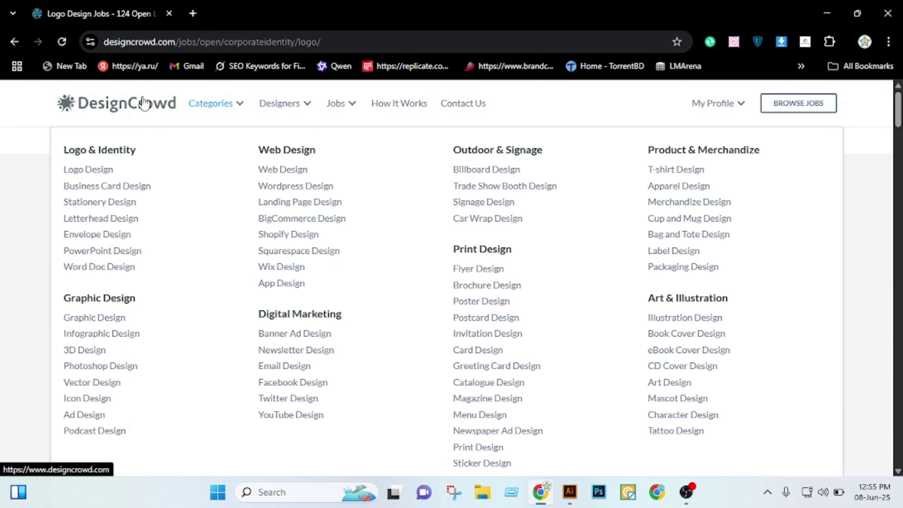
click(144, 104)
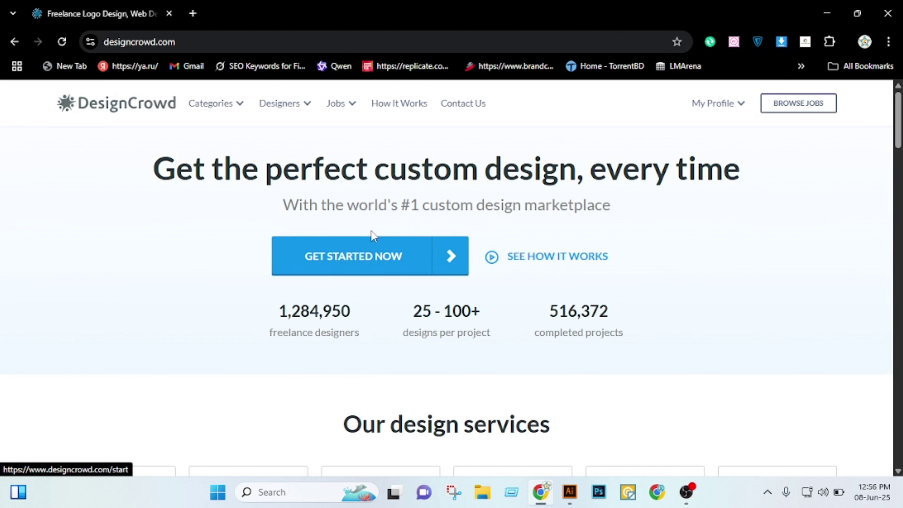
mouse_move(347, 111)
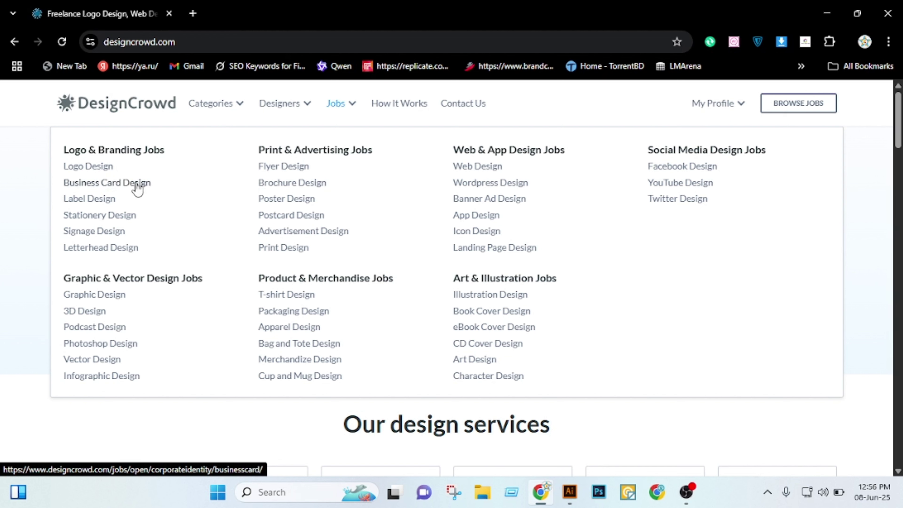
click(96, 168)
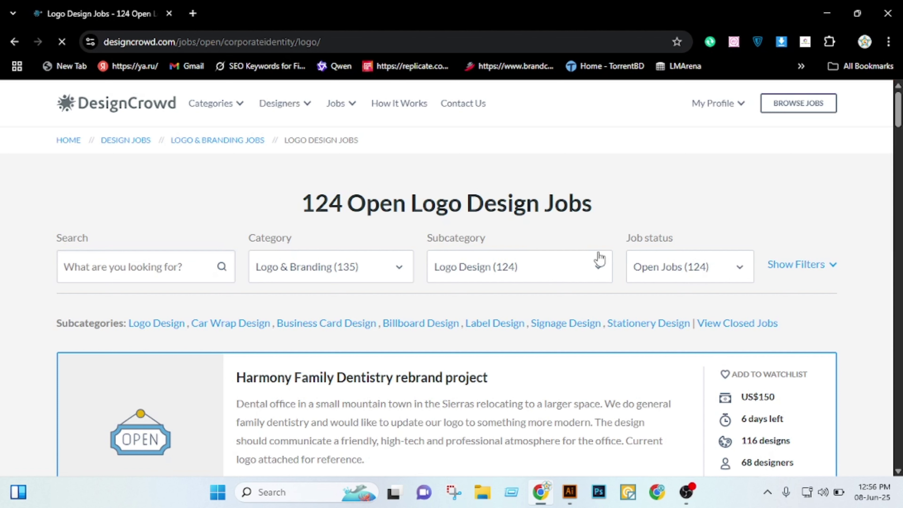
Examine the open logo design jobs, comparing their prizes, time left, and design and designer counts
scroll(569, 278, down, 5)
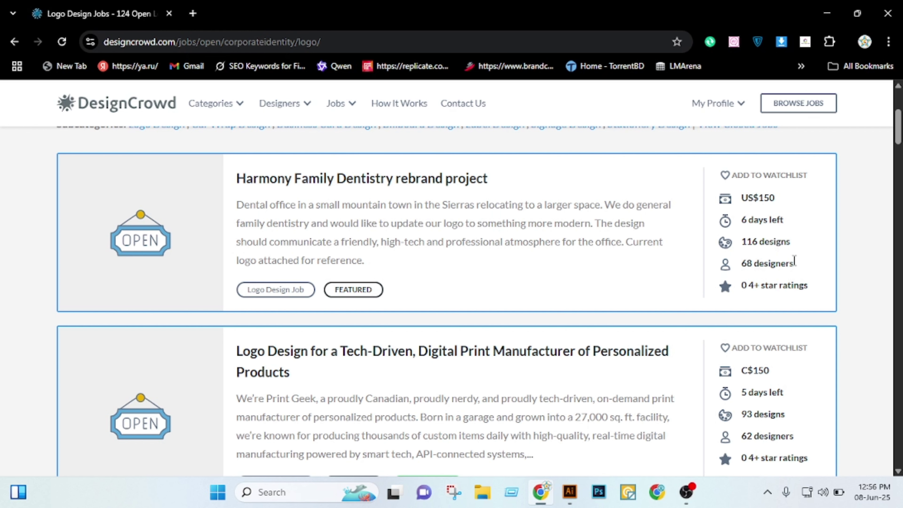
scroll(794, 262, down, 2)
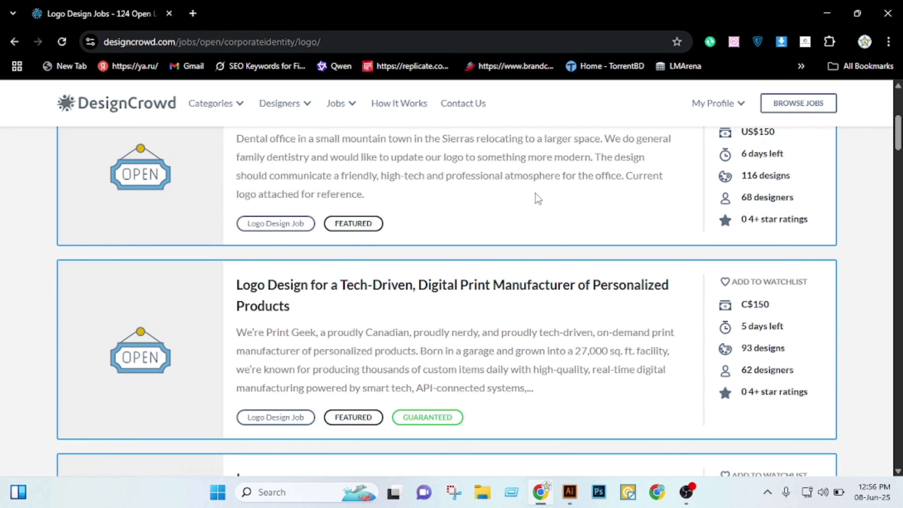
scroll(535, 194, down, 8)
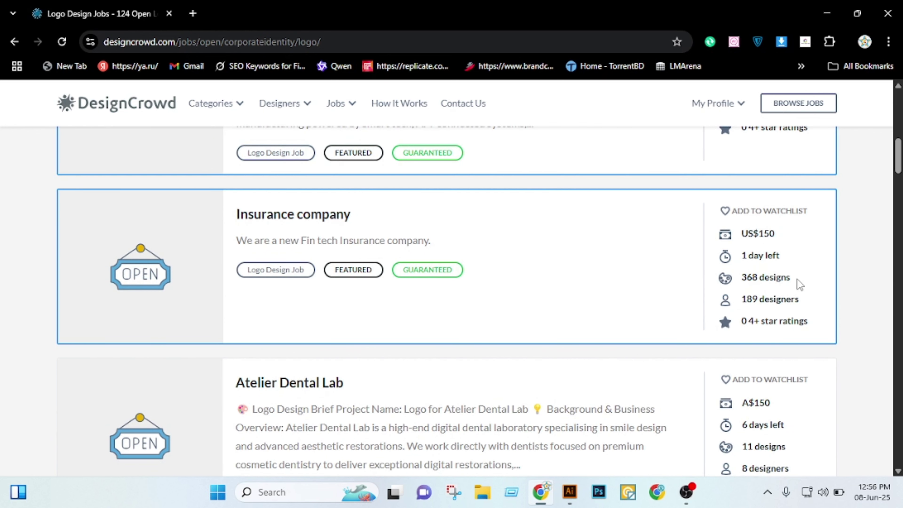
scroll(814, 261, down, 2)
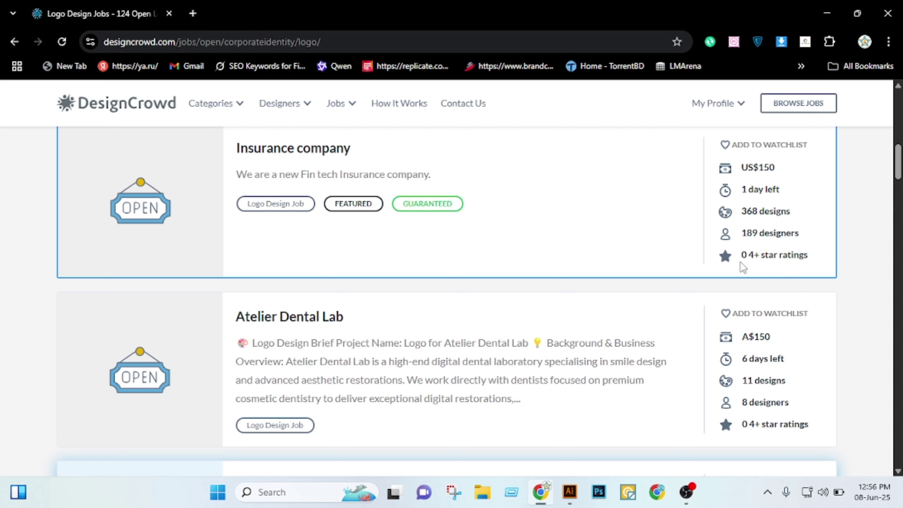
scroll(740, 263, down, 8)
scroll(768, 260, down, 7)
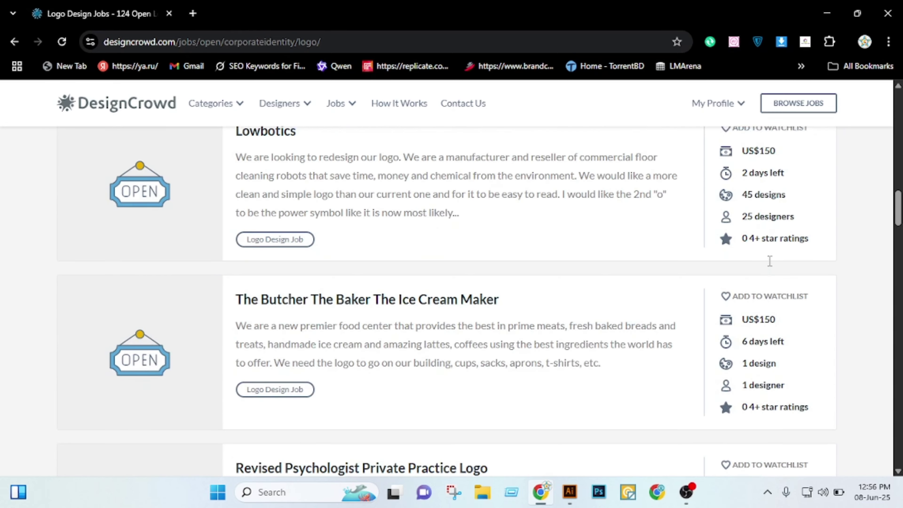
scroll(768, 264, up, 13)
scroll(769, 262, up, 7)
scroll(769, 262, down, 4)
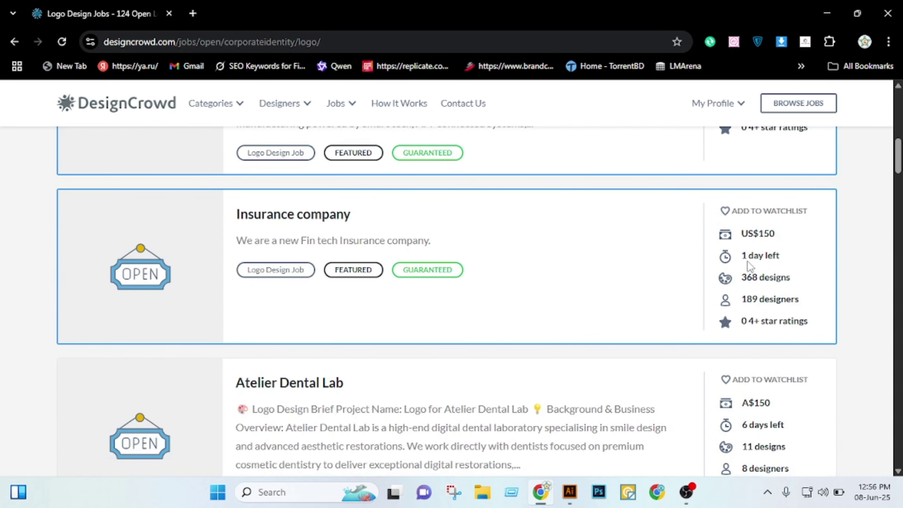
Open the "Insurance company" logo job in a new browser tab and switch to that tab
middle_click(317, 221)
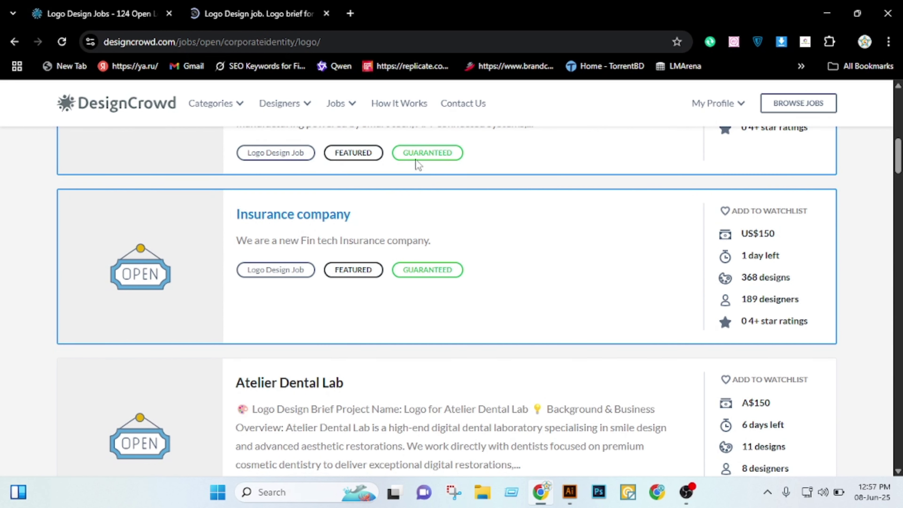
scroll(512, 256, up, 4)
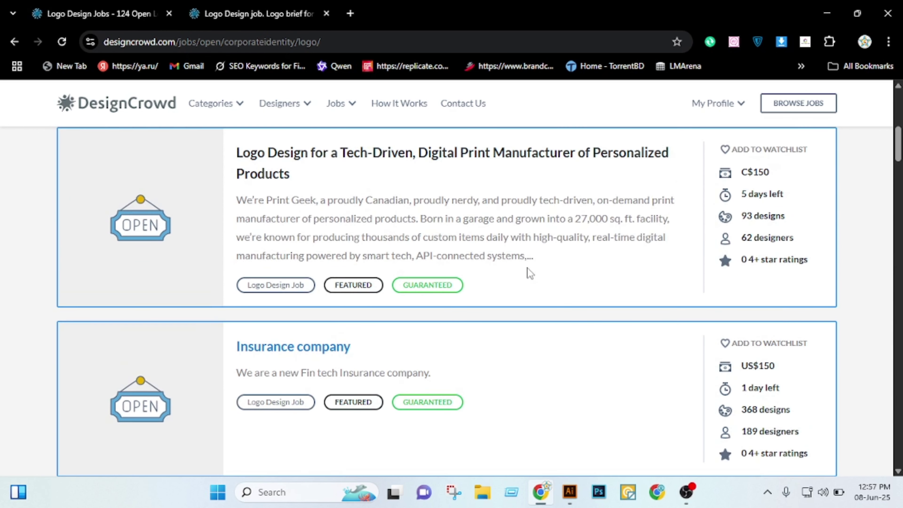
scroll(528, 268, down, 2)
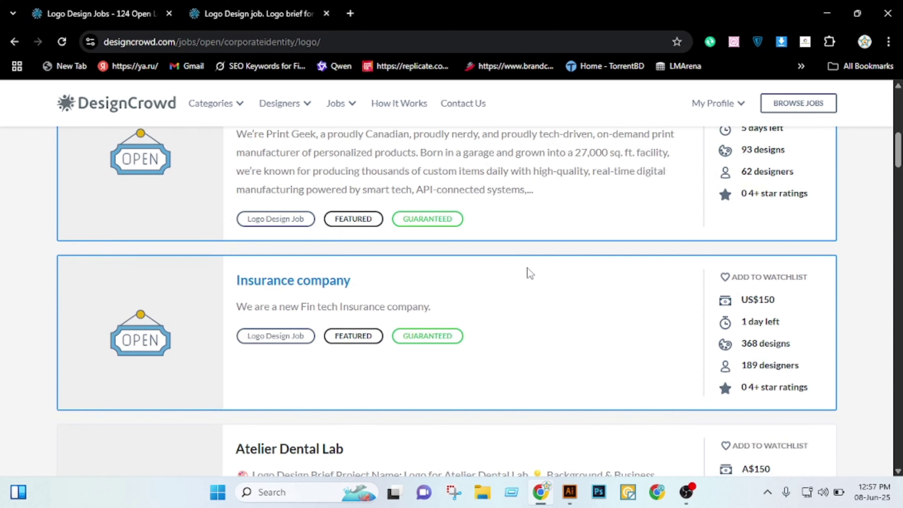
scroll(530, 272, up, 8)
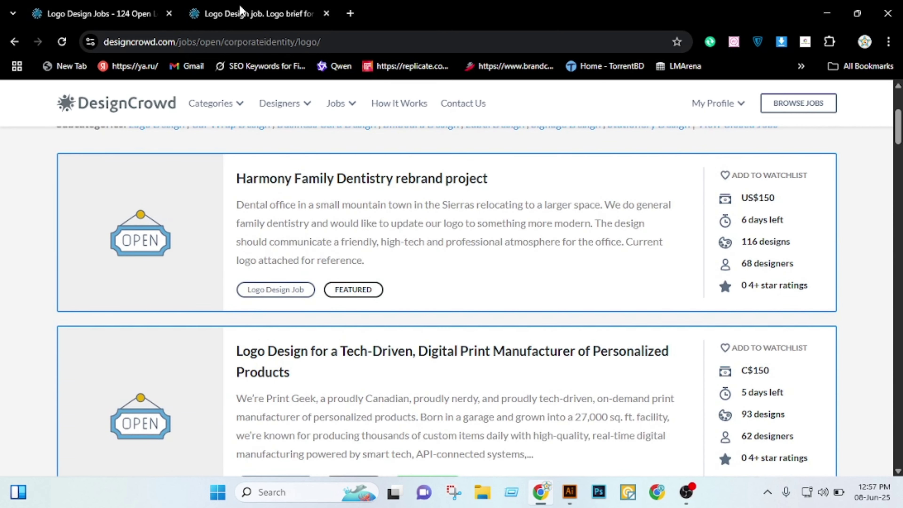
click(248, 13)
Read the Insurance company job's design brief, logo text, payment and project deadline
scroll(498, 277, down, 2)
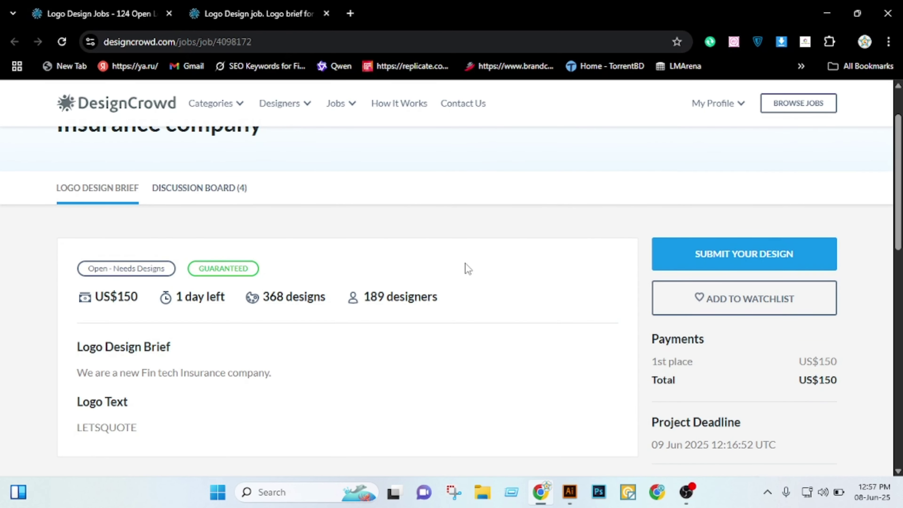
scroll(462, 266, down, 4)
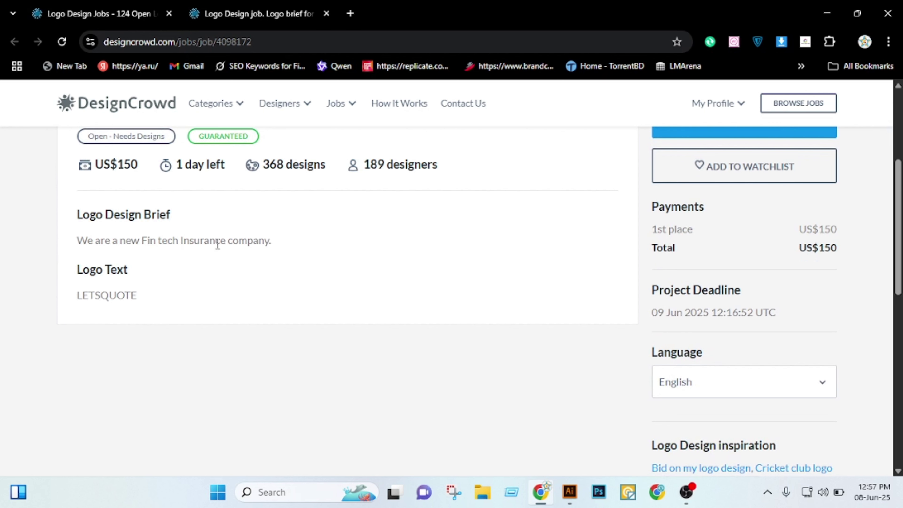
scroll(468, 265, down, 2)
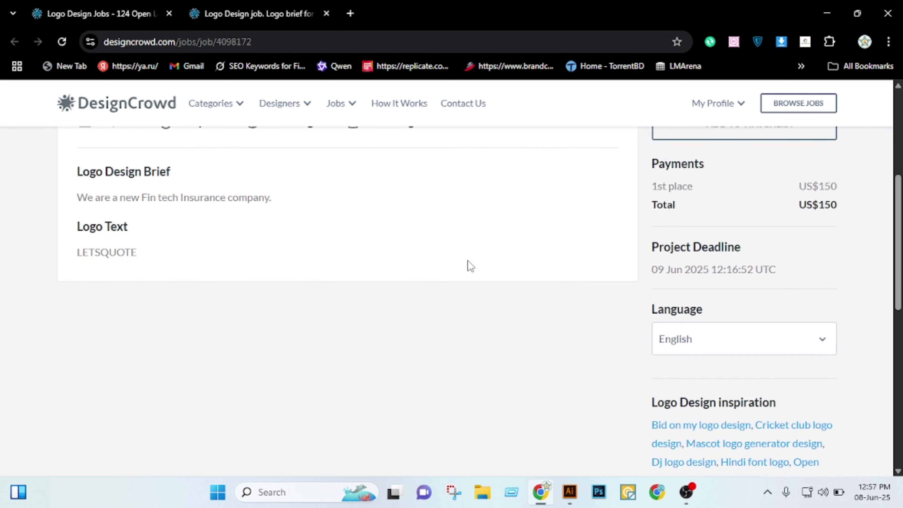
drag(78, 231, 137, 229)
click(188, 235)
scroll(503, 284, up, 8)
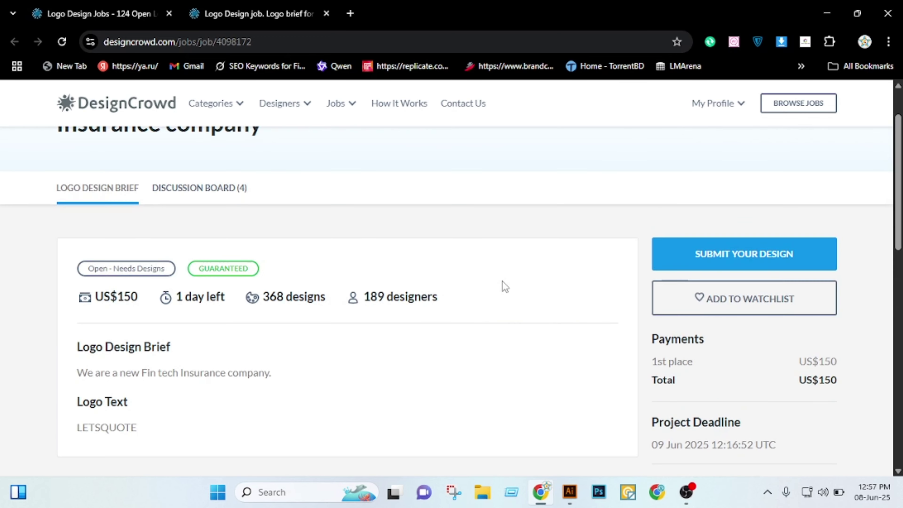
scroll(469, 276, down, 4)
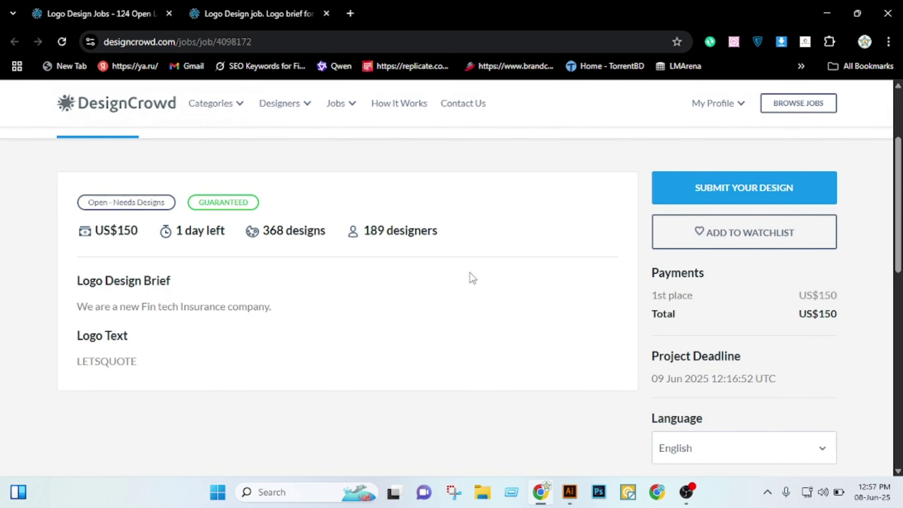
scroll(337, 244, up, 2)
scroll(483, 250, down, 4)
scroll(483, 250, down, 2)
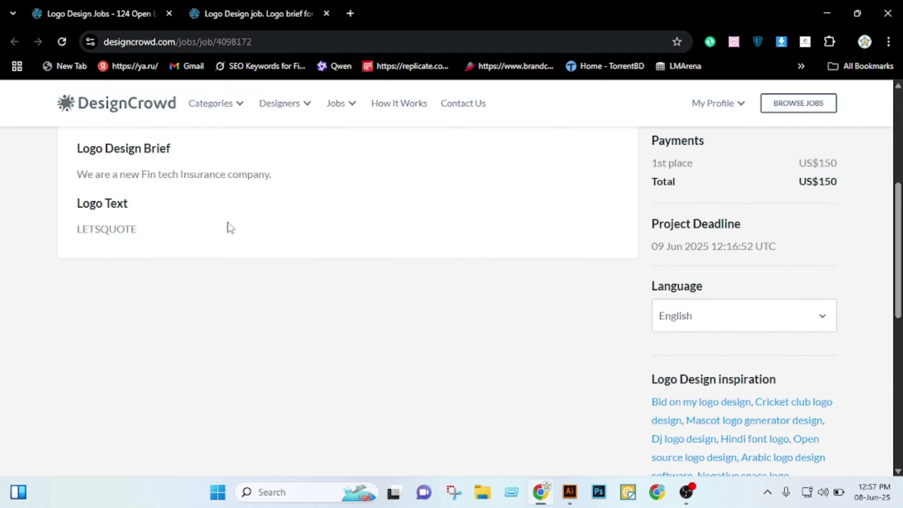
Copy the logo text "LETSQUOTE" from the job's design brief
drag(78, 230, 136, 231)
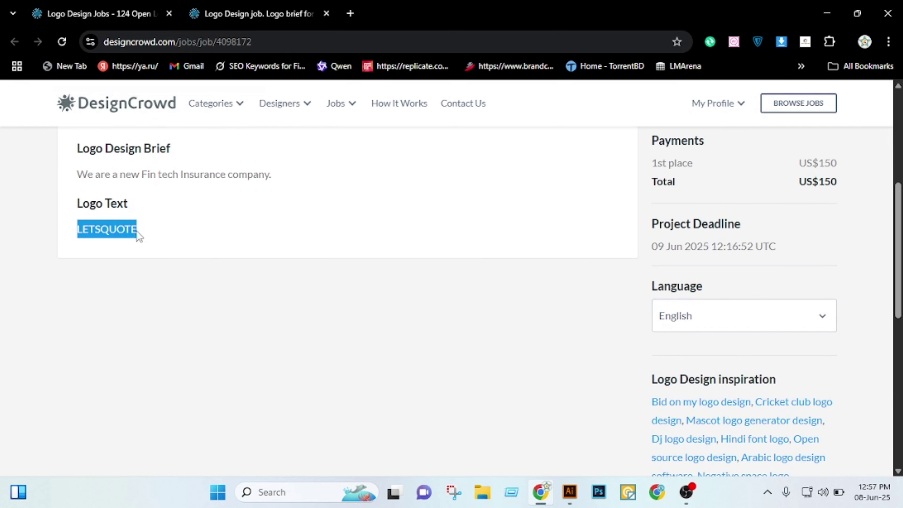
right_click(127, 230)
click(192, 249)
Switch to Illustrator and start a new document from the recent custom 3500 x 3500 px preset
click(569, 492)
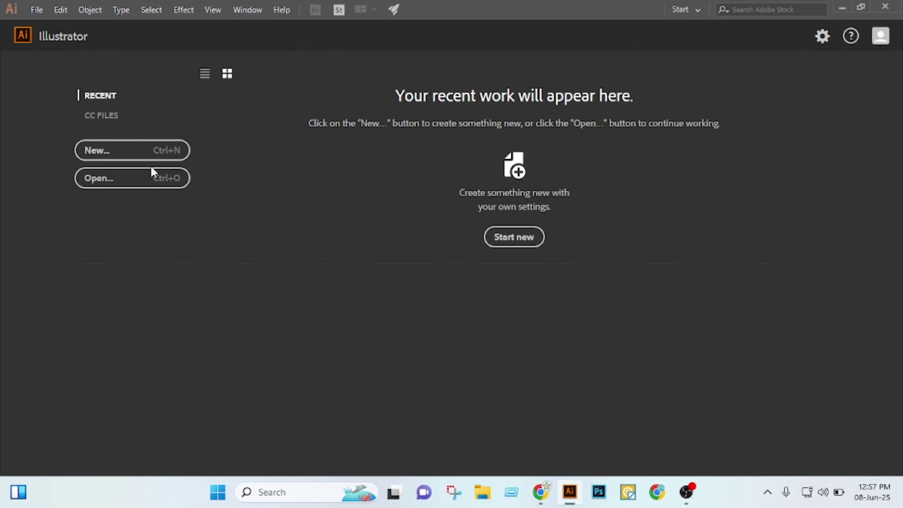
click(142, 156)
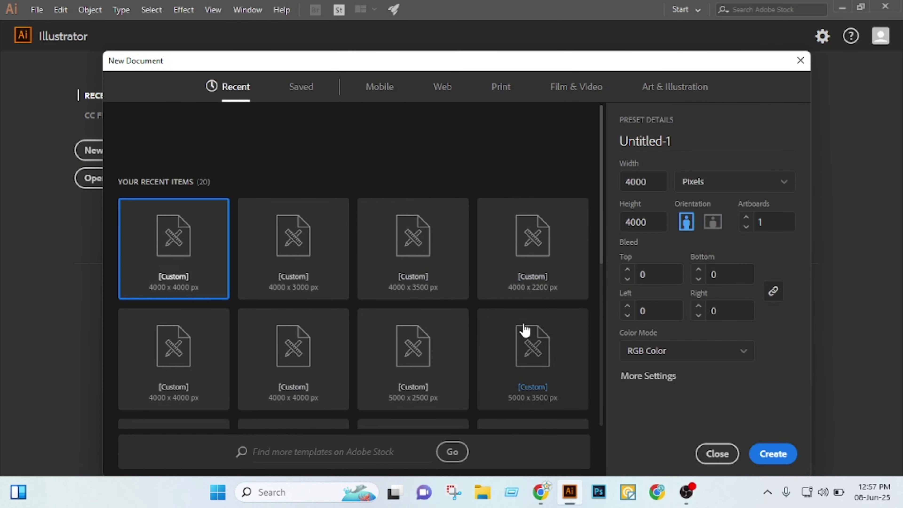
scroll(473, 324, down, 5)
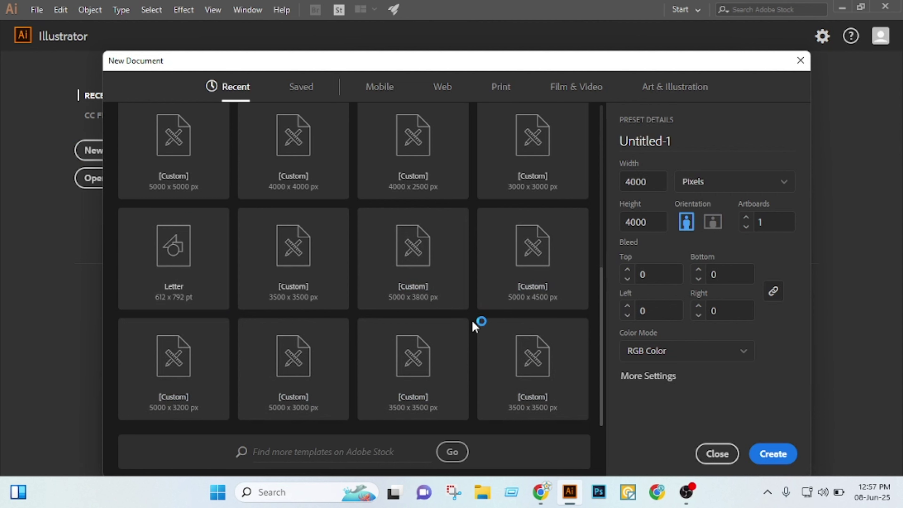
scroll(462, 313, up, 5)
scroll(458, 295, down, 5)
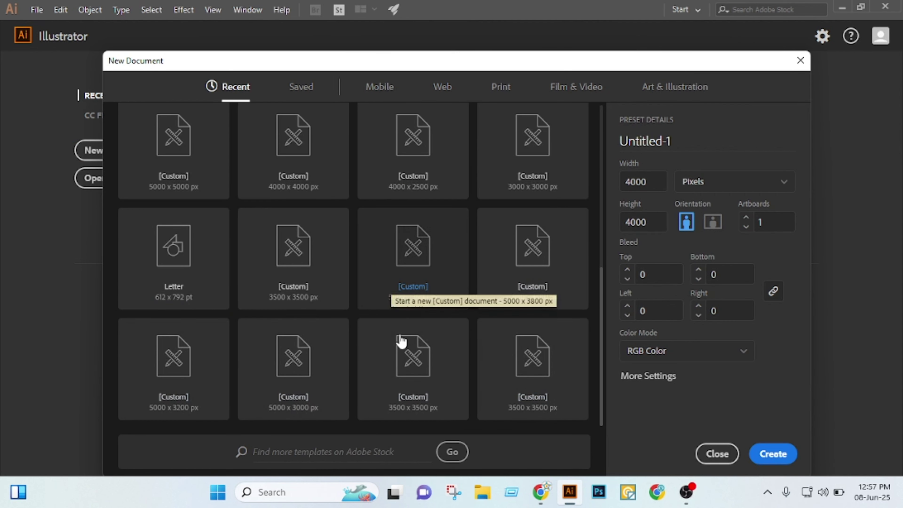
click(312, 258)
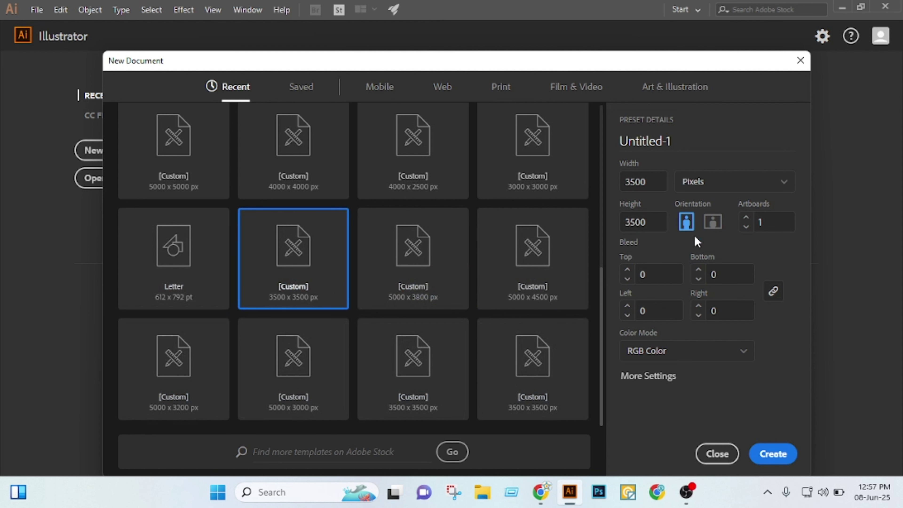
Set the new document to 1200 x 1000 pixels with CMYK Color mode and create it
double_click(652, 187)
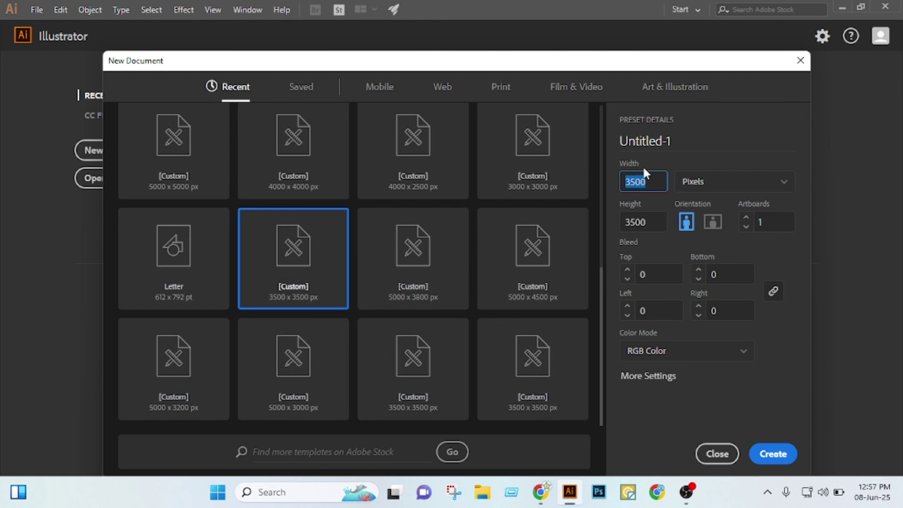
text(12)
double_click(650, 222)
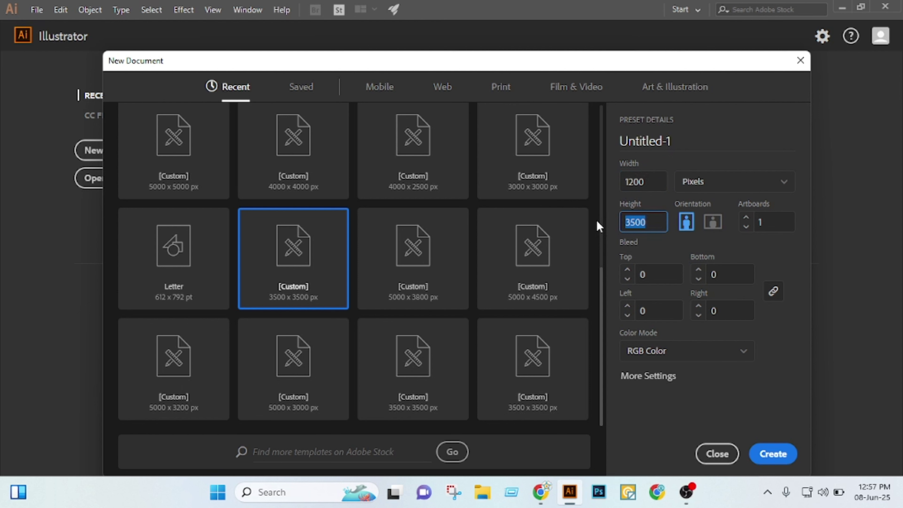
text(1000)
click(698, 352)
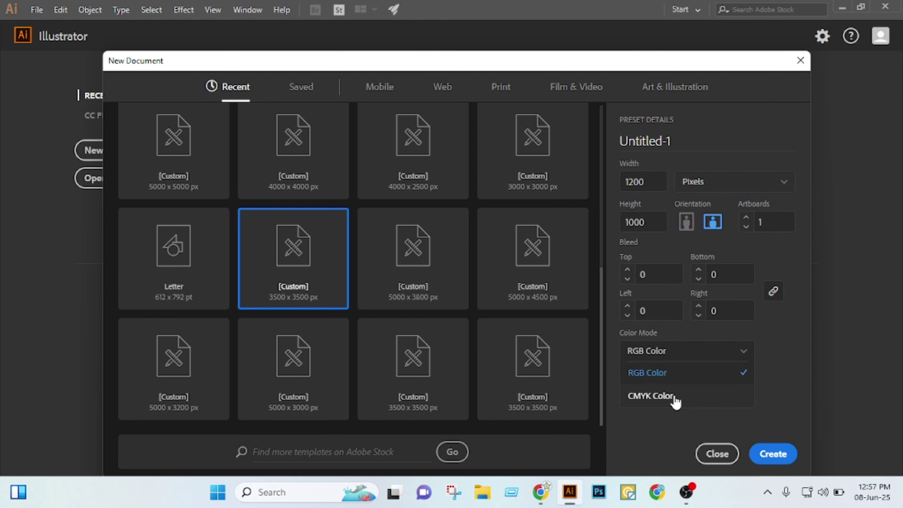
click(651, 395)
click(773, 454)
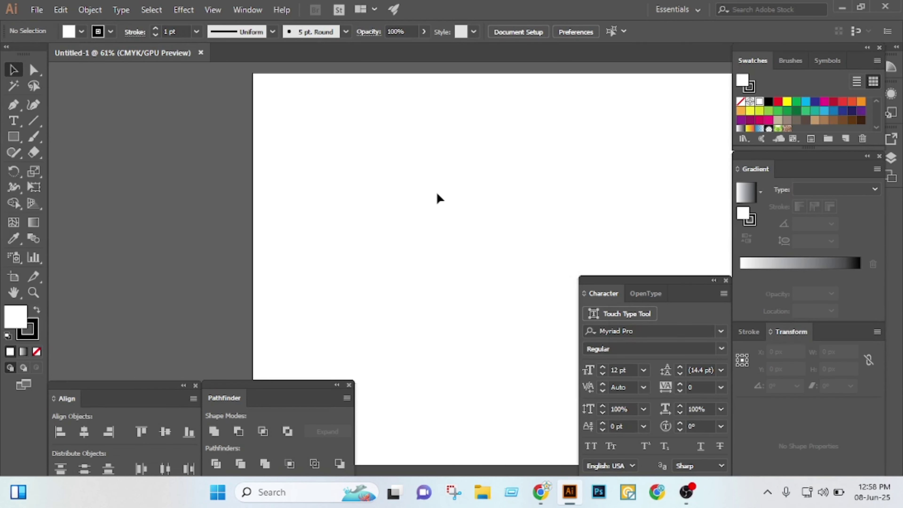
Paste the text "LETSQUOTE", enlarge it to about 73 pt and place it near the artboard's upper edge
key(ctrl+v)
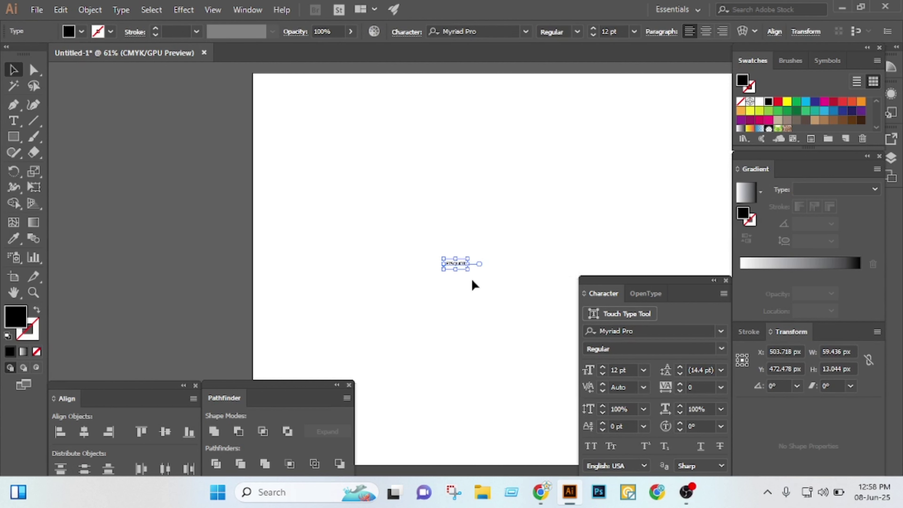
drag(474, 279, 530, 328)
click(562, 214)
drag(563, 214, 457, 199)
drag(389, 267, 413, 137)
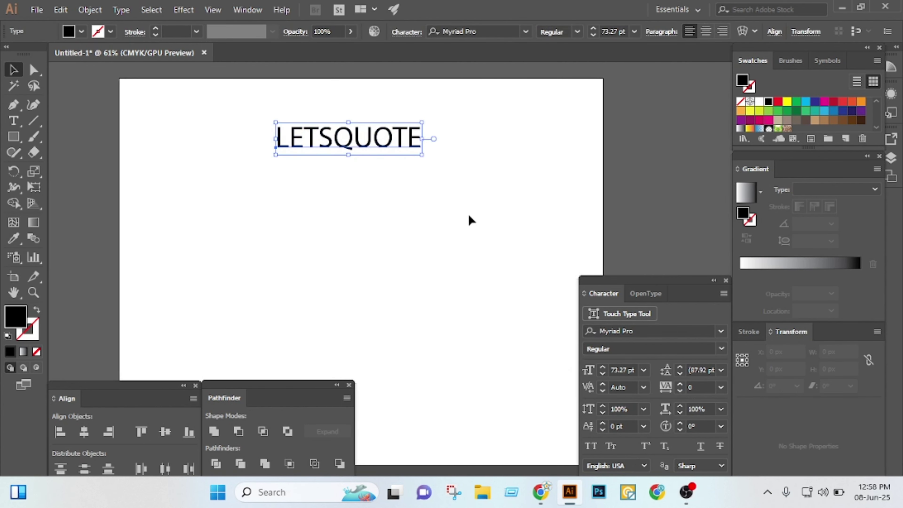
click(411, 221)
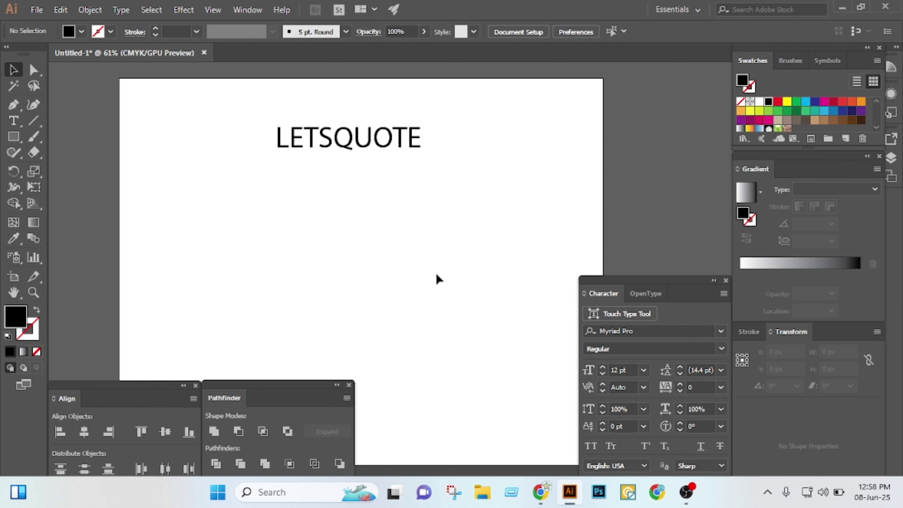
click(686, 492)
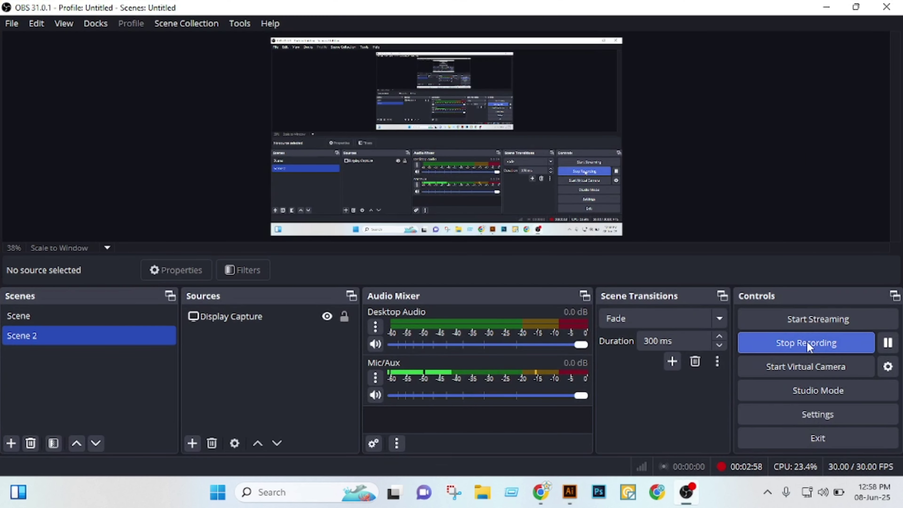
click(889, 344)
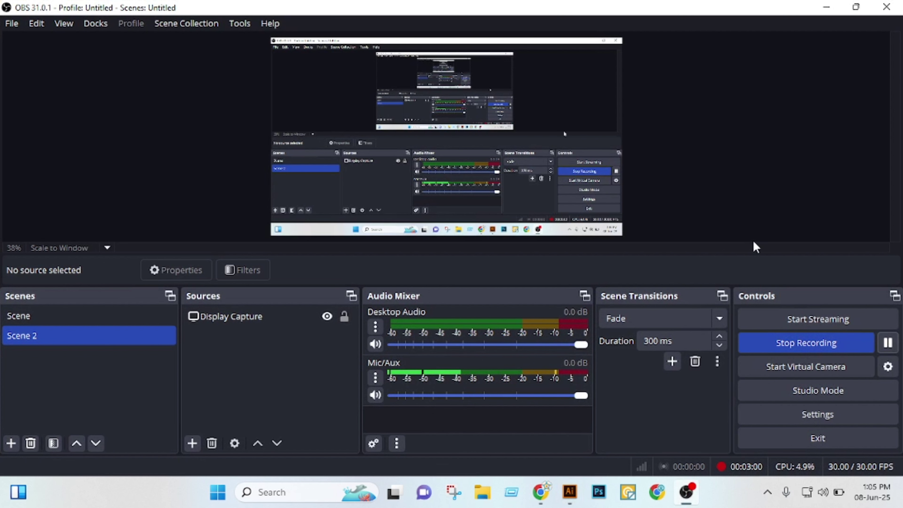
Return to Illustrator and examine the finished red and gray LETSQUOTE wordmark as a single selected group
click(827, 8)
scroll(518, 307, up, 2)
scroll(520, 265, down, 4)
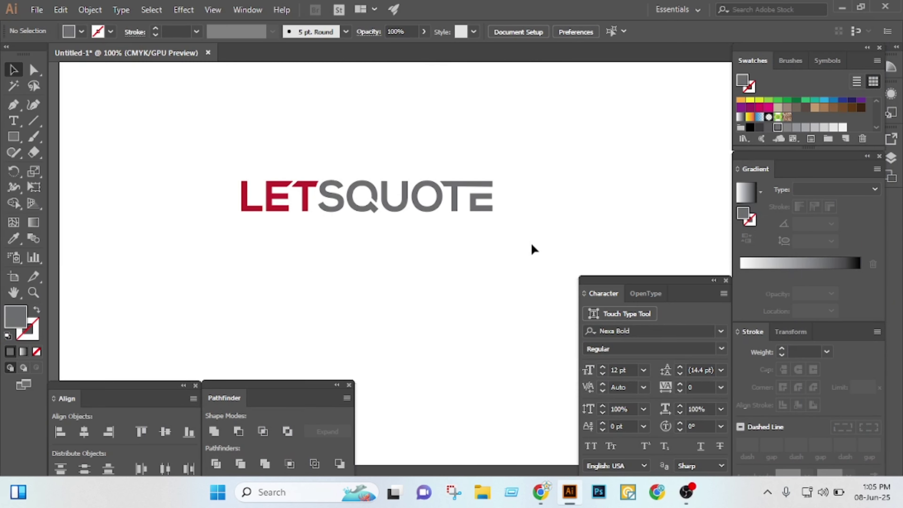
key(ctrl+a)
scroll(416, 229, down, 1)
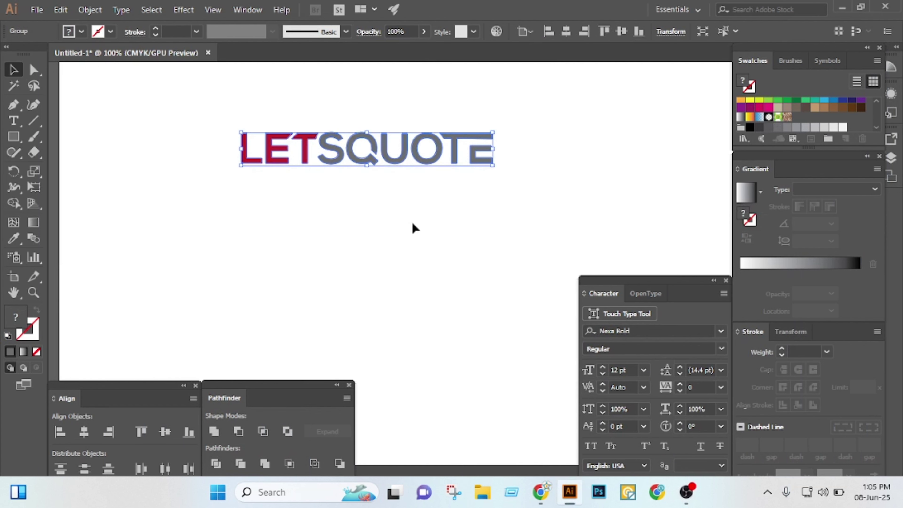
click(186, 133)
key(ctrl+a)
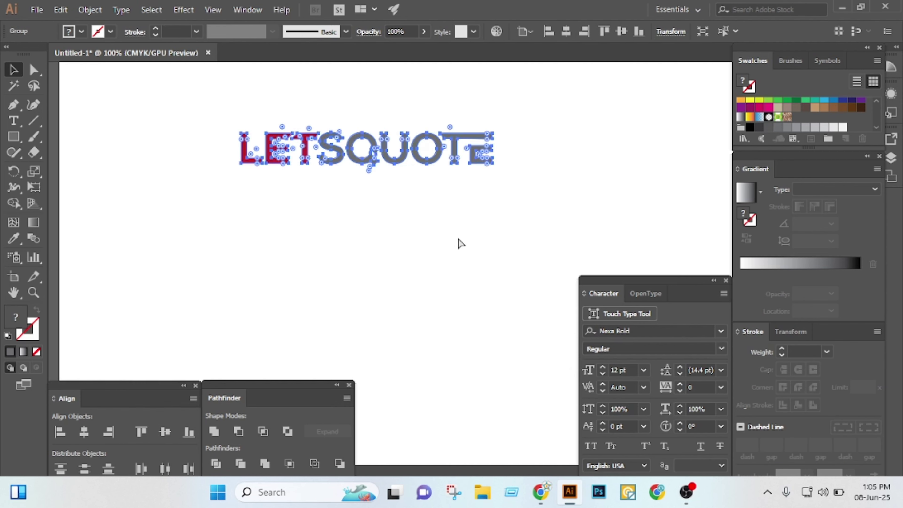
key(ctrl+minus)
scroll(413, 303, down, 3)
scroll(413, 303, right, 3)
right_click(477, 269)
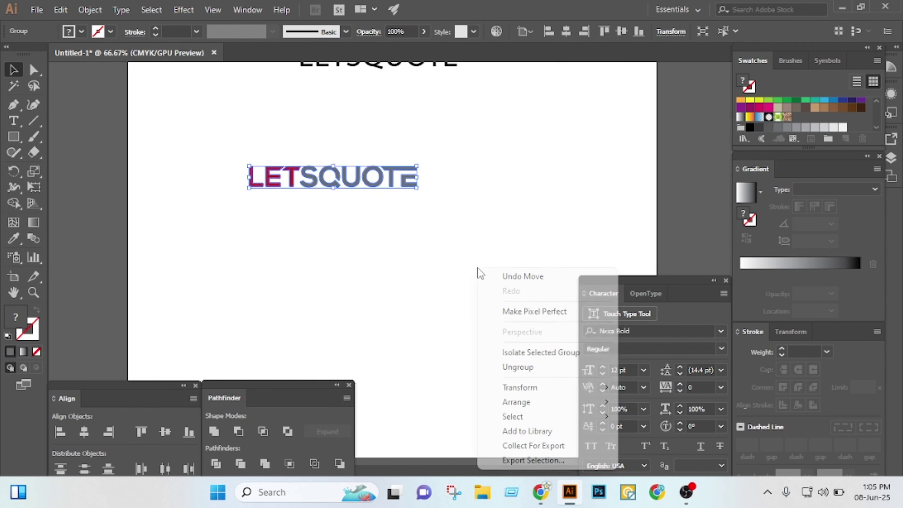
click(411, 256)
scroll(411, 256, up, 1)
Switch to the browser and open the design submission page for the Insurance company job
click(541, 492)
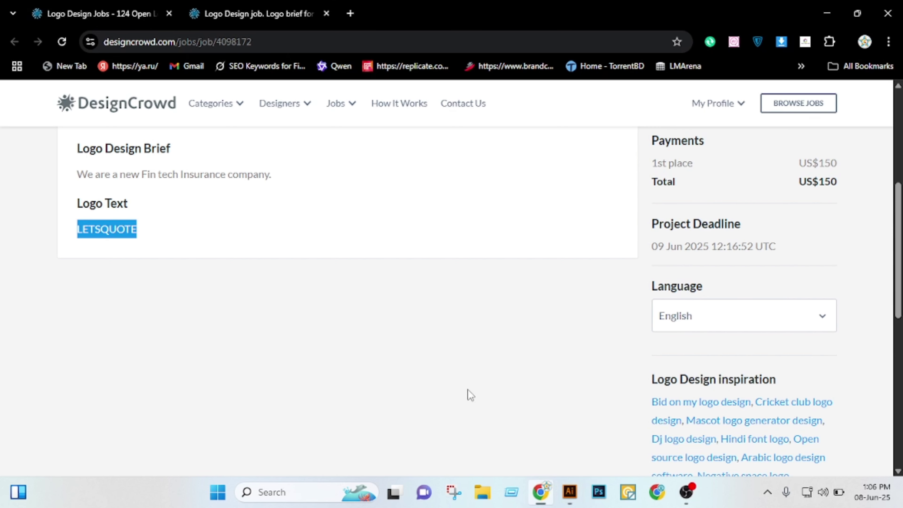
scroll(457, 306, up, 5)
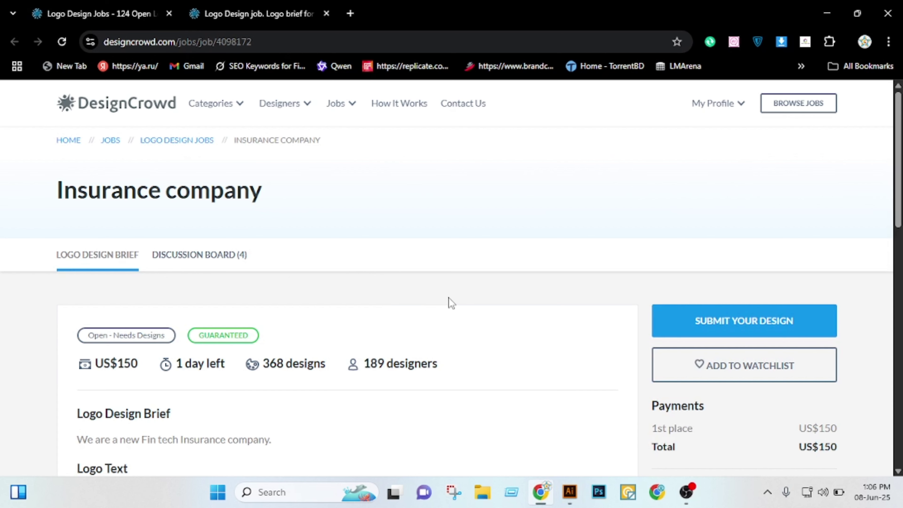
scroll(449, 301, down, 3)
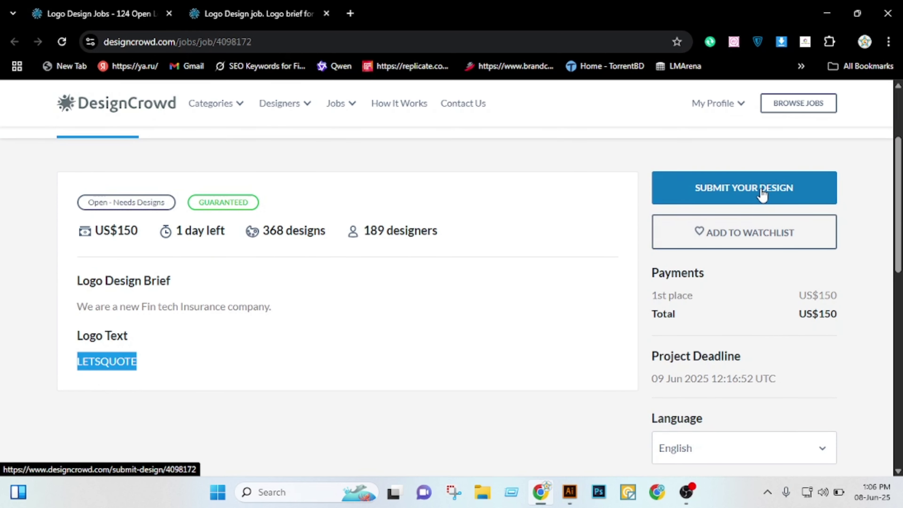
click(779, 192)
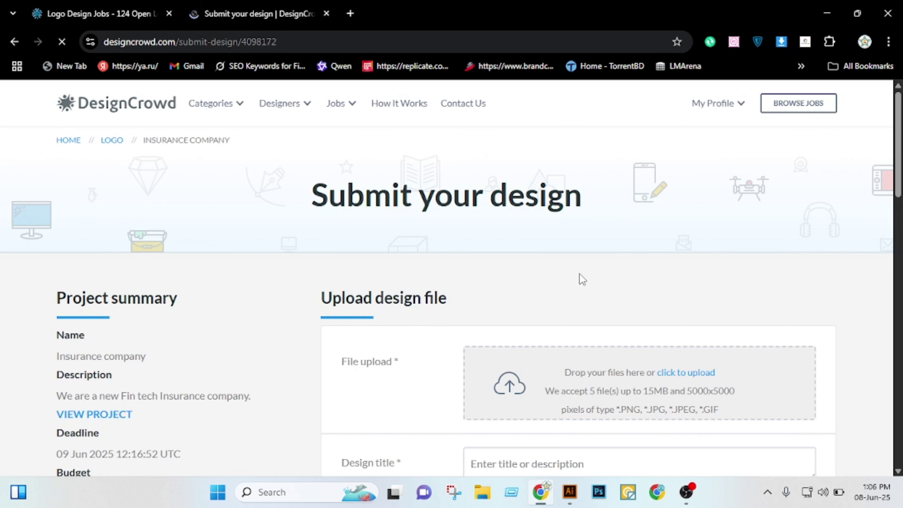
Review the submission form's upload requirements for file size, pixel dimensions and accepted formats, plus the remaining fields
scroll(581, 278, down, 4)
scroll(488, 270, up, 2)
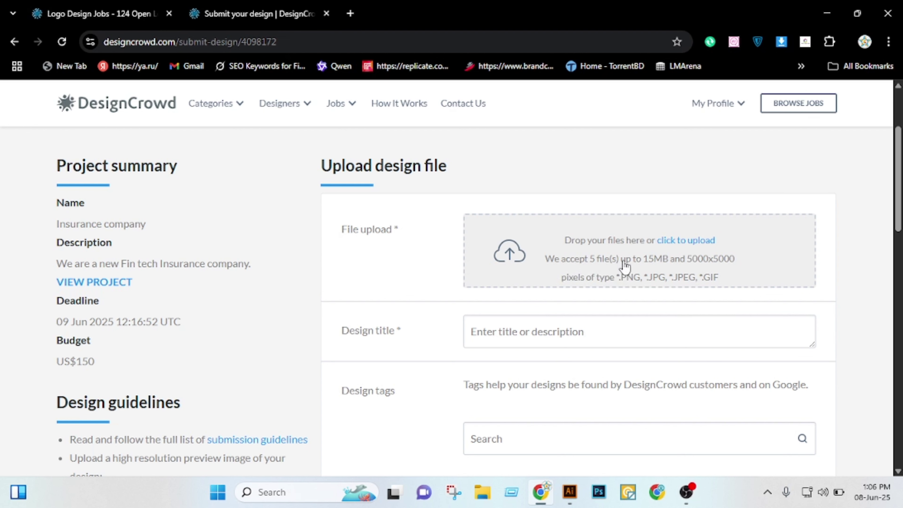
scroll(659, 265, down, 2)
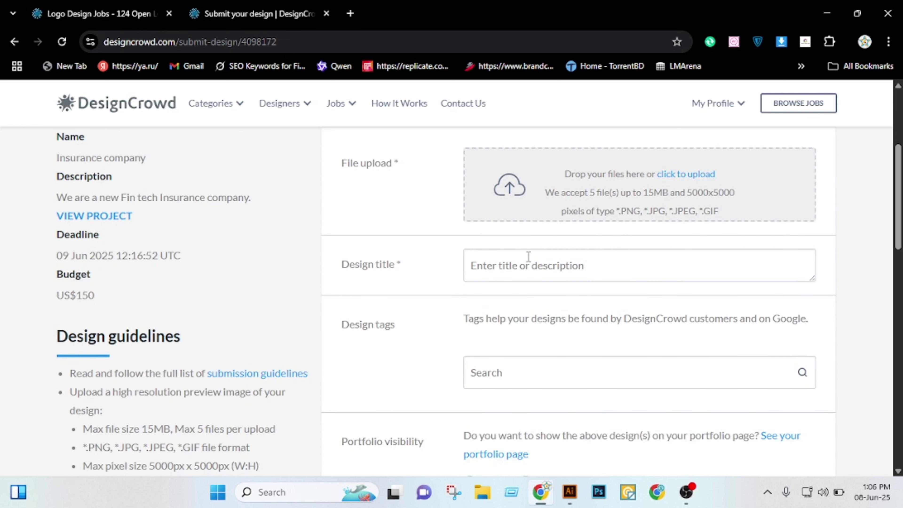
scroll(528, 256, up, 2)
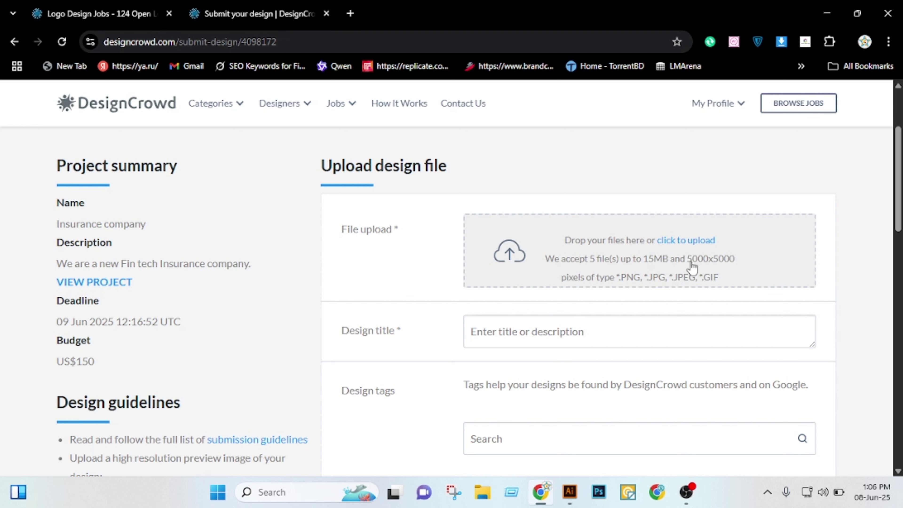
scroll(691, 266, down, 5)
scroll(692, 266, up, 5)
Switch to Illustrator and create a new 5000 x 5000 pixel document in CMYK Color mode
click(570, 492)
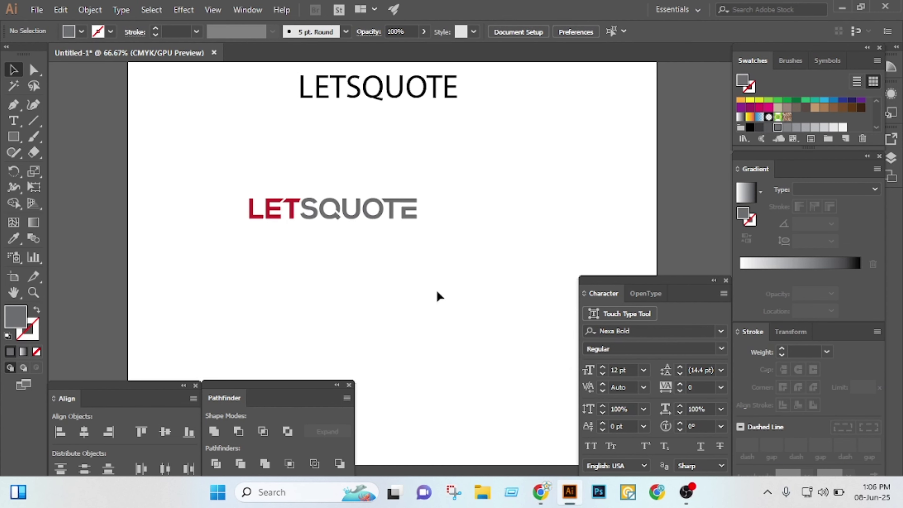
click(37, 9)
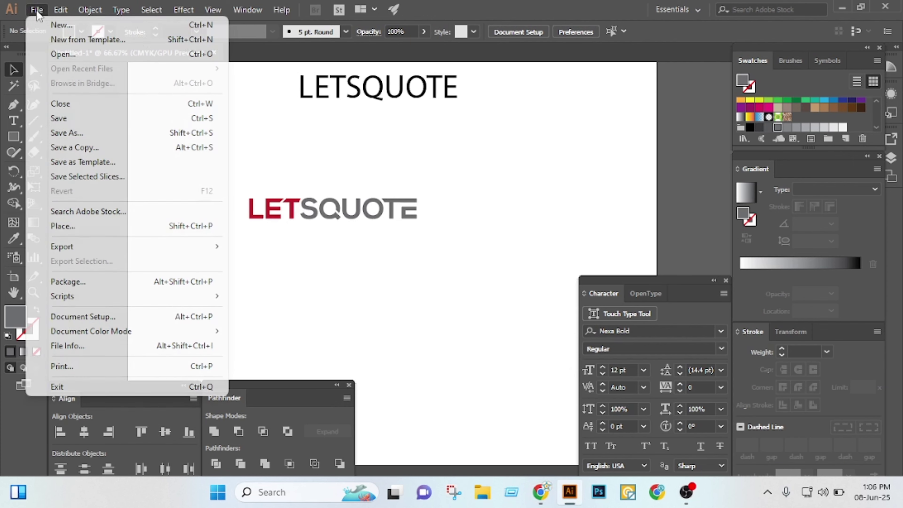
click(57, 25)
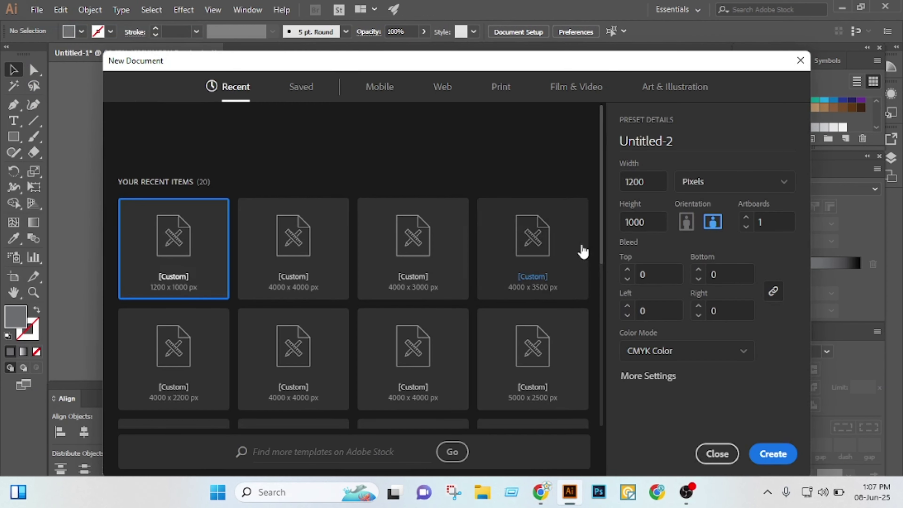
click(637, 177)
text(5)
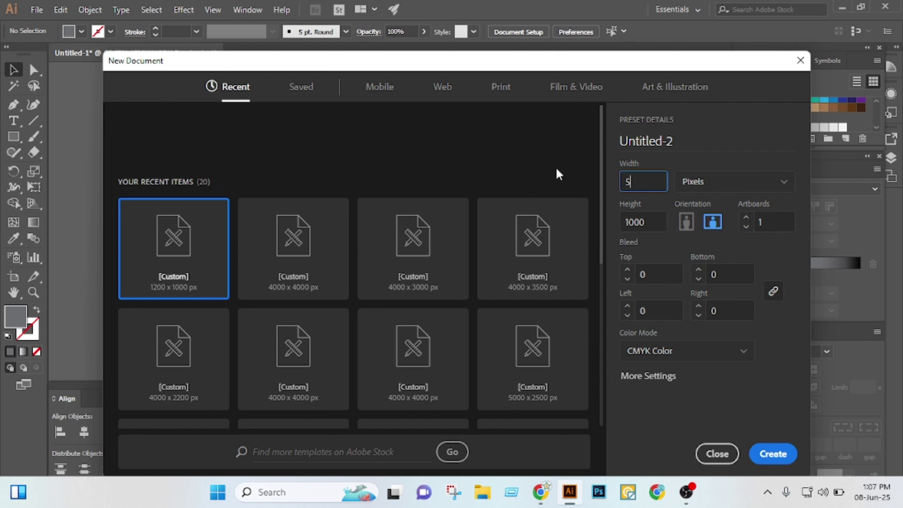
text(000)
click(654, 225)
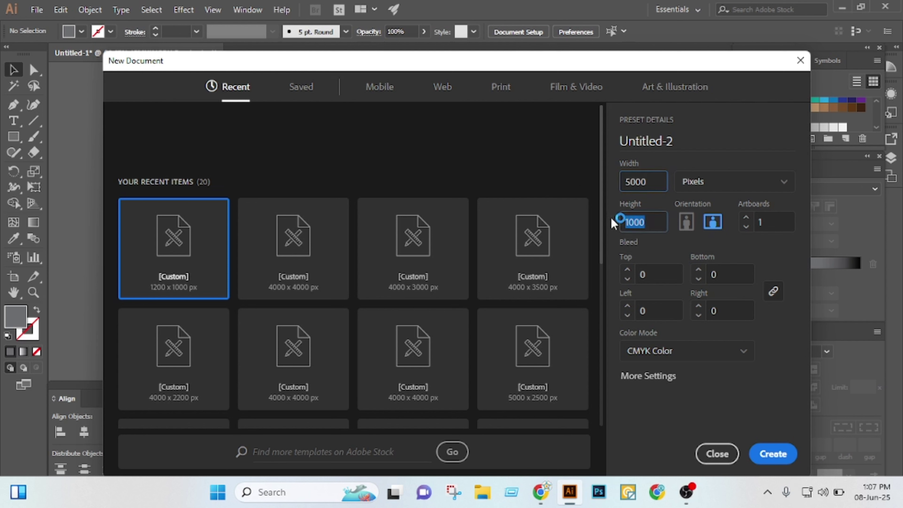
text(5)
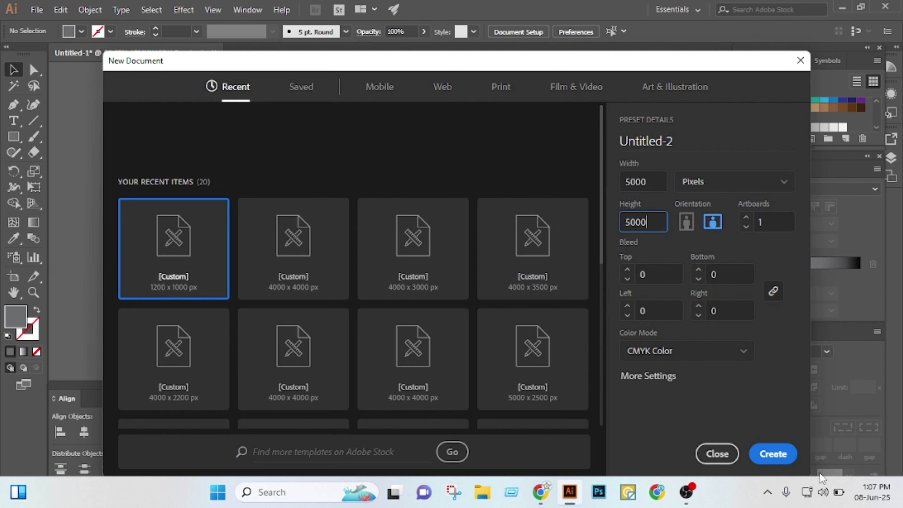
click(774, 454)
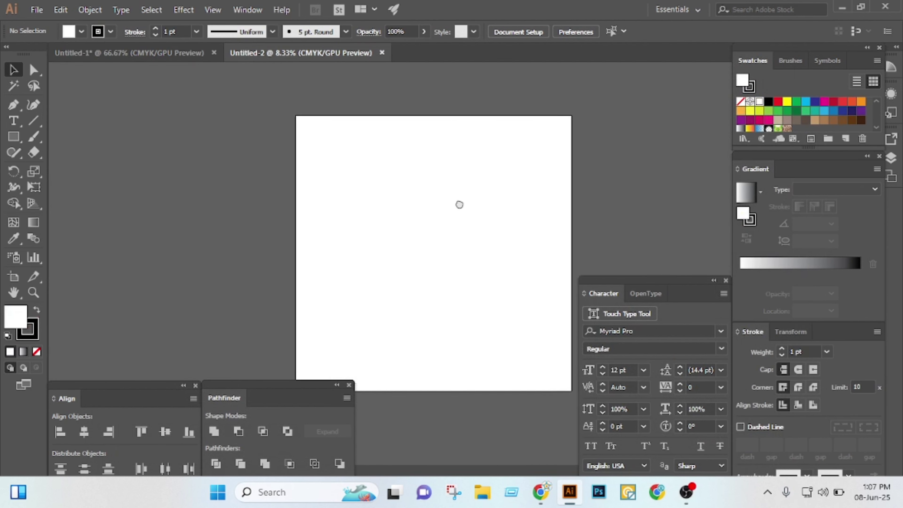
Create a 5000 x 5000 px rectangle as the background of the new document
drag(580, 158, 233, 249)
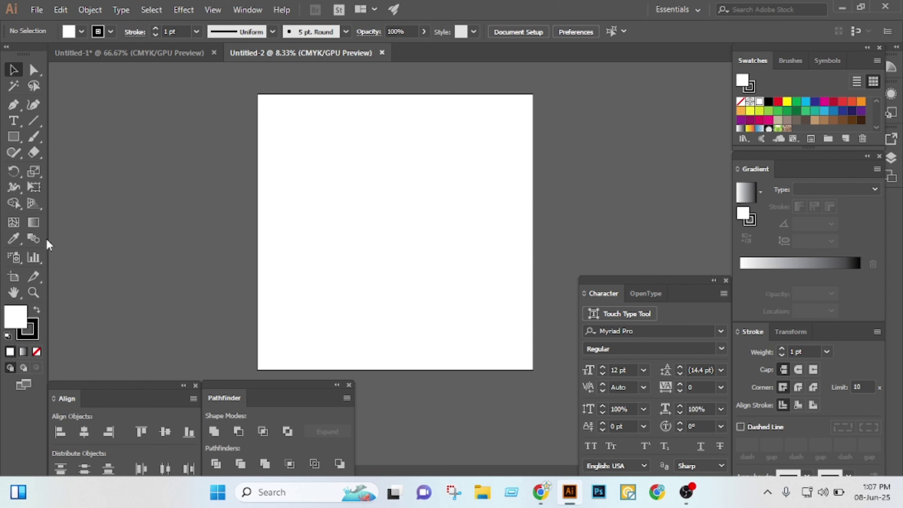
click(15, 138)
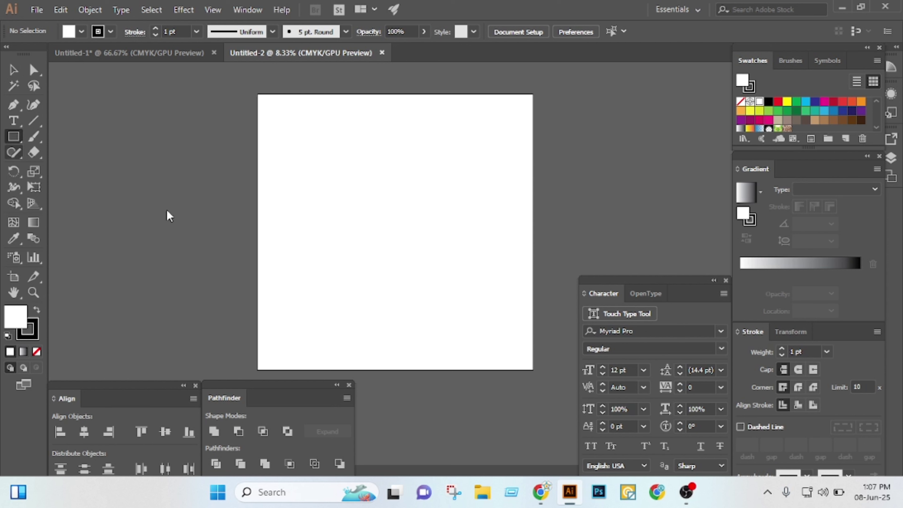
click(404, 228)
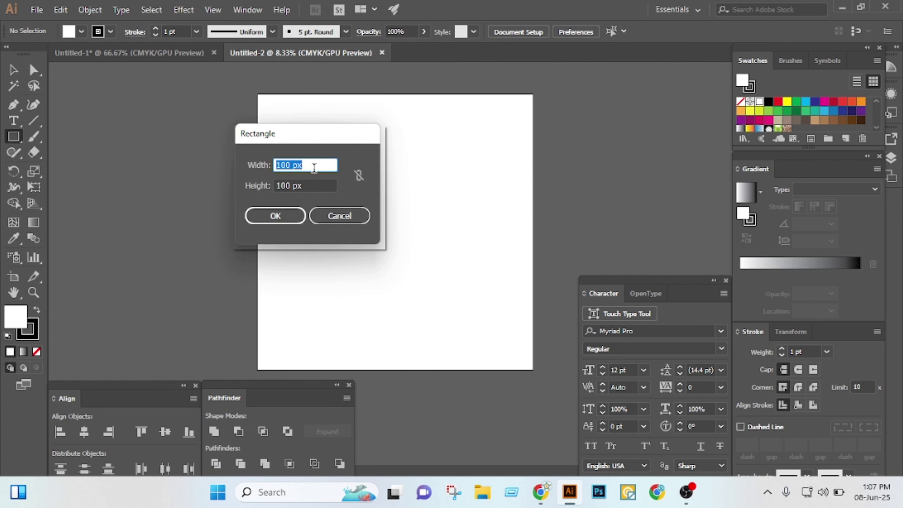
text(5000)
key(Tab)
text(5)
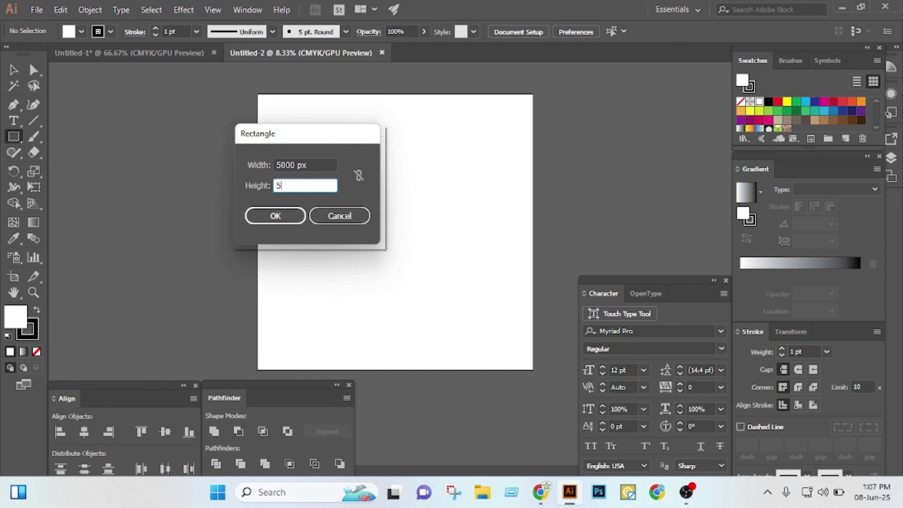
text(000)
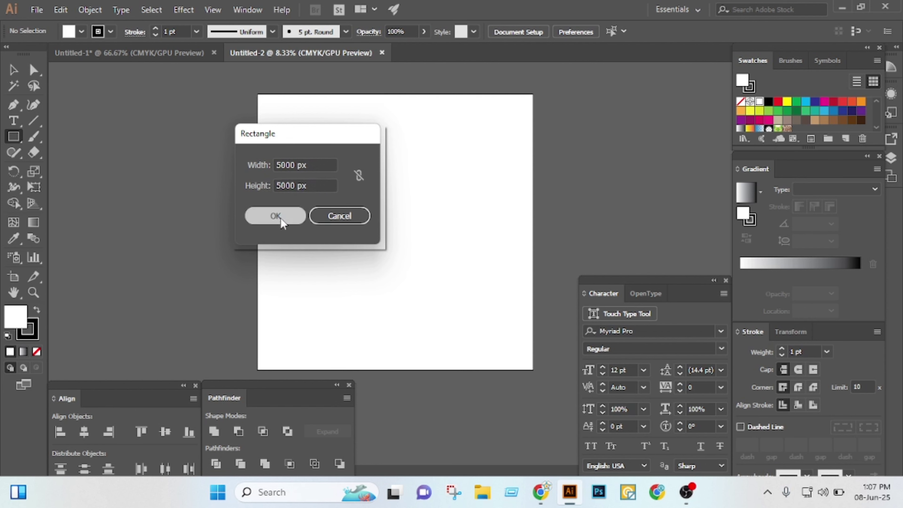
click(278, 217)
Align the background rectangle to the artboard's horizontal and vertical center so it covers the whole artboard
click(14, 71)
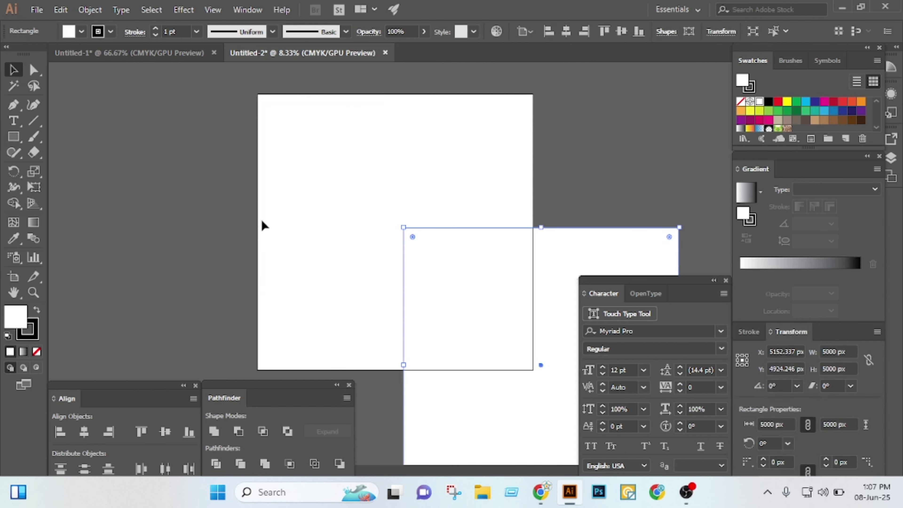
click(574, 198)
drag(543, 279, 251, 195)
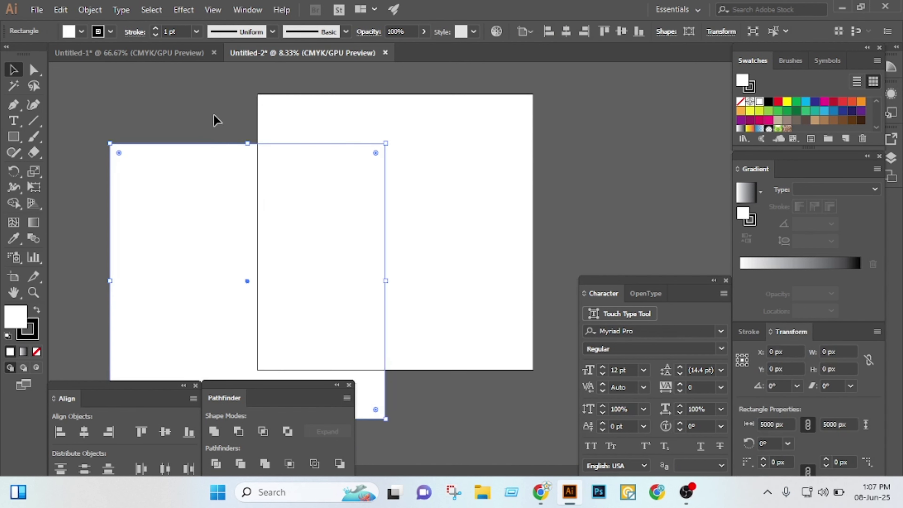
drag(195, 113, 520, 172)
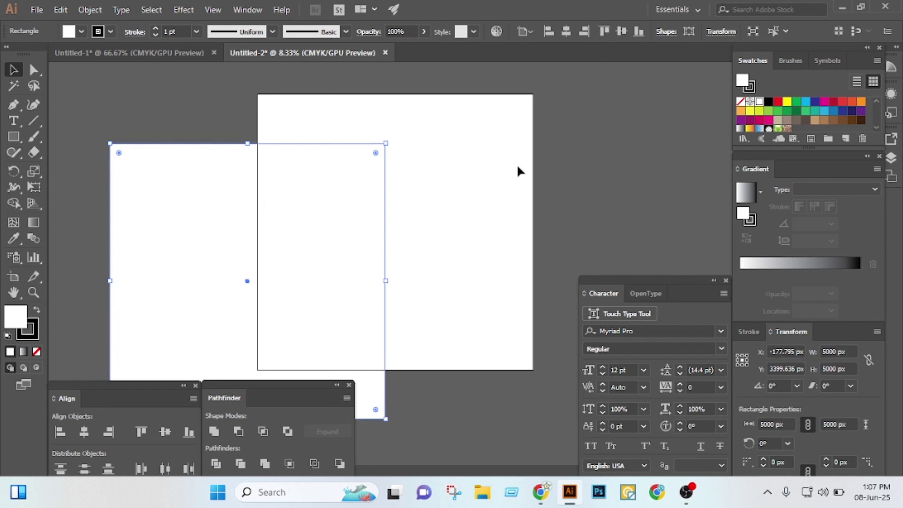
click(566, 33)
click(621, 31)
click(610, 128)
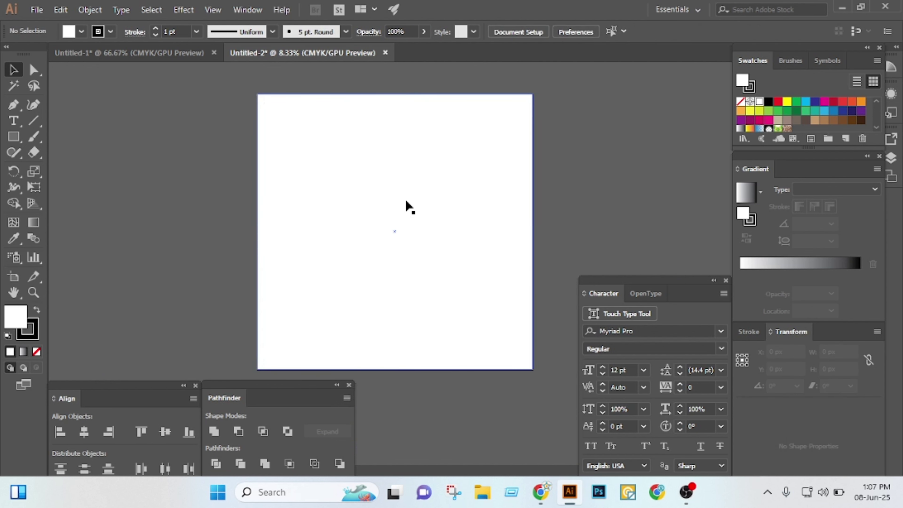
Remove the stroke from the background rectangle, keep its white fill and close the Color panel
click(348, 244)
click(31, 336)
click(37, 352)
click(37, 352)
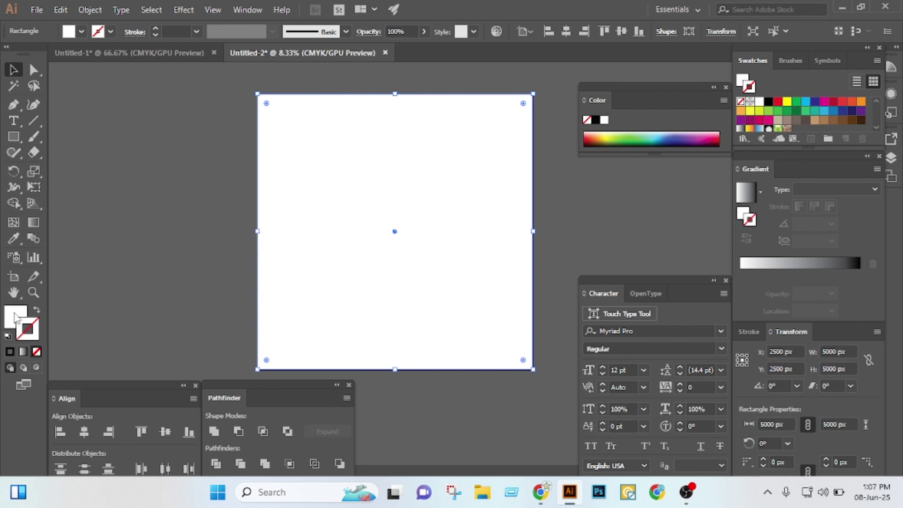
click(181, 252)
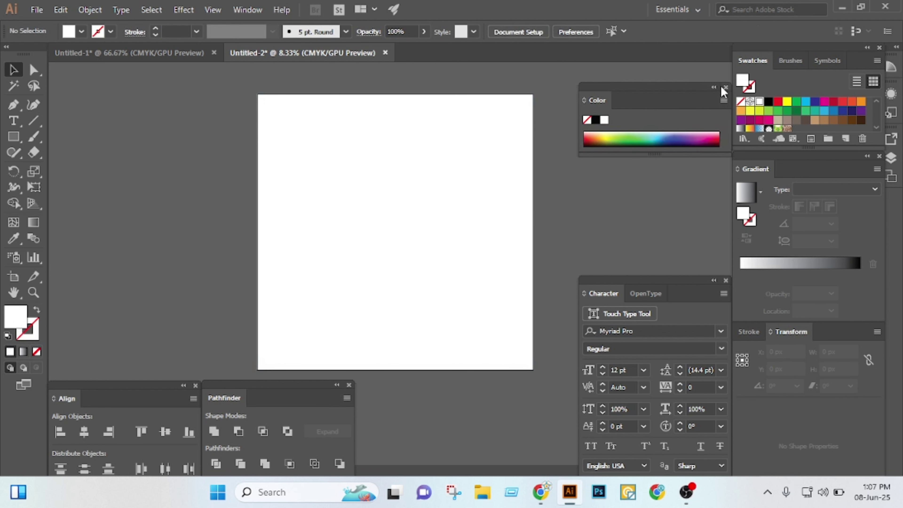
click(726, 88)
Copy the red and gray LETSQUOTE logo from the Untitled-1 document and paste it into Untitled-2
click(161, 56)
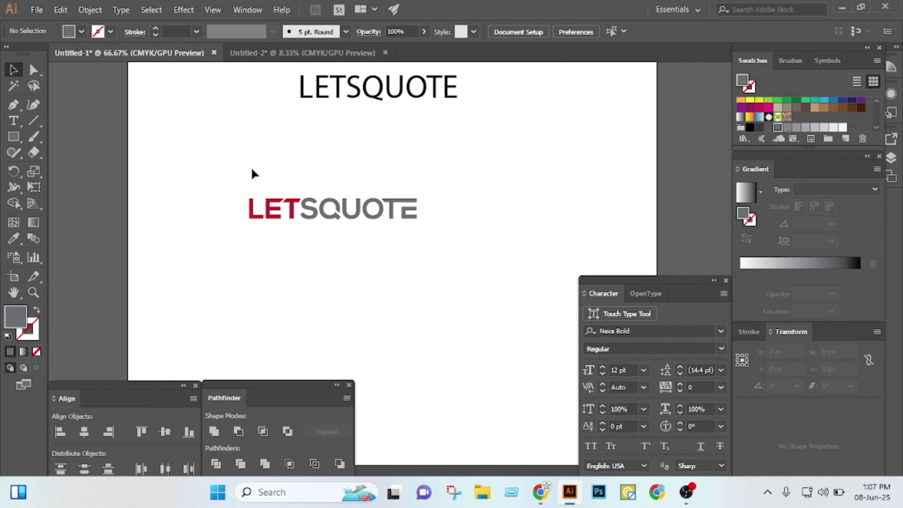
drag(254, 174, 426, 268)
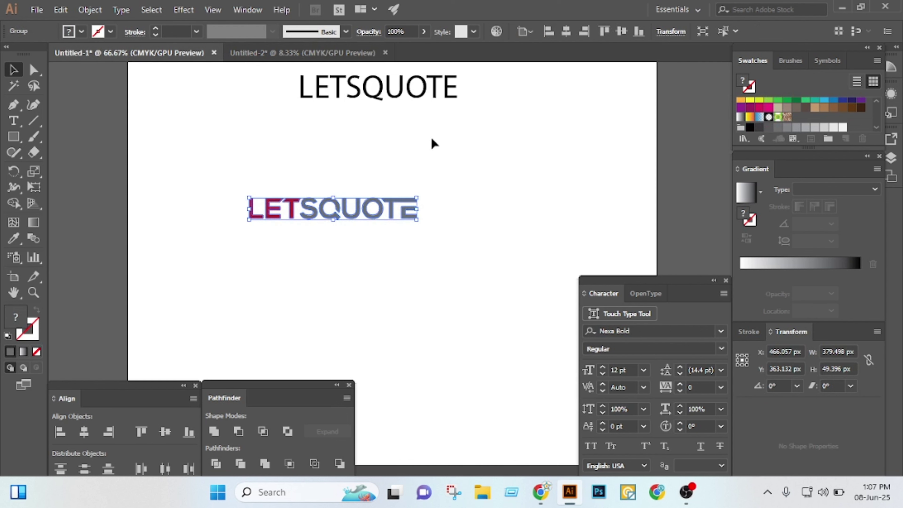
click(321, 54)
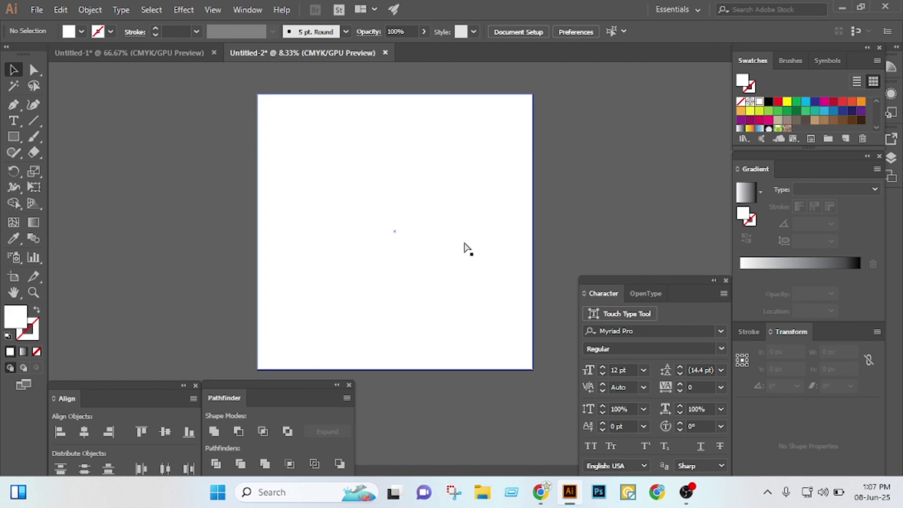
key(ctrl+v)
Enlarge the pasted logo to about 3251 px wide and center it horizontally and vertically on the artboard
drag(470, 268, 558, 304)
click(566, 31)
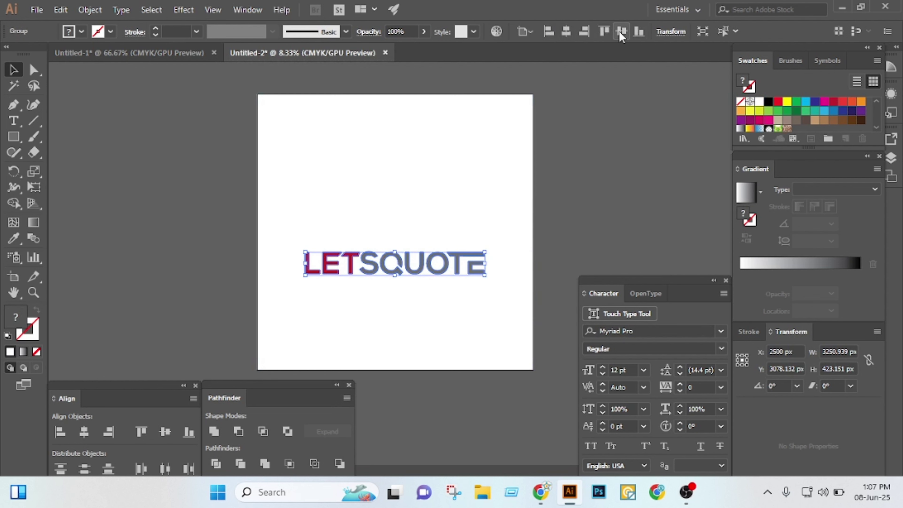
click(622, 32)
click(631, 234)
Try a light gray swatch as the fill of the background rectangle
click(498, 153)
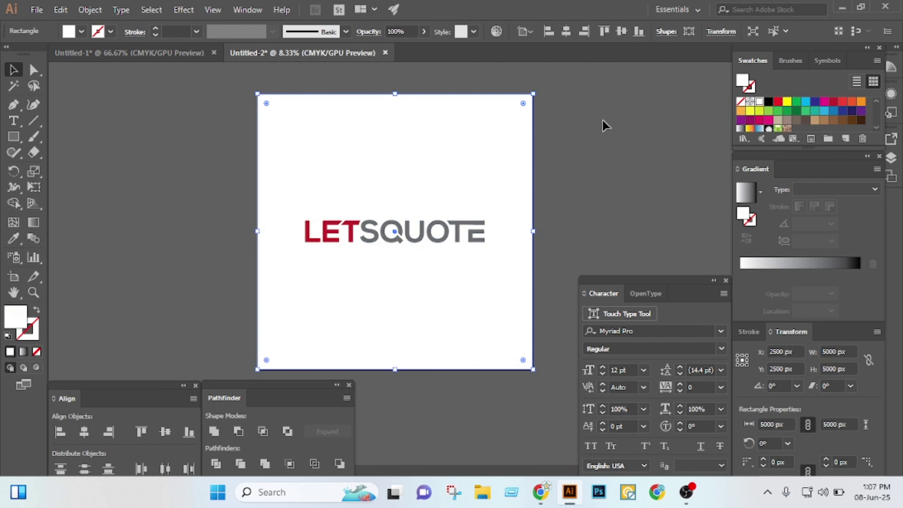
scroll(841, 116, down, 2)
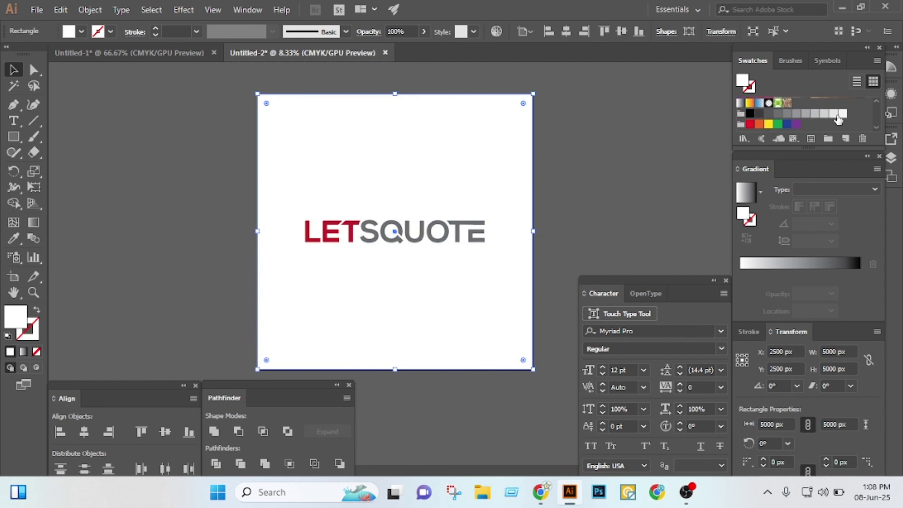
click(824, 114)
click(632, 173)
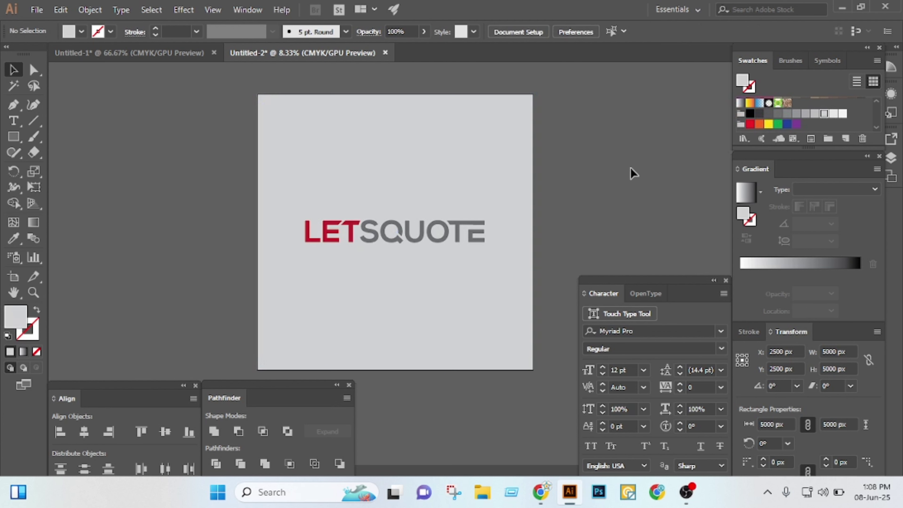
Fill the background rectangle with the very light gray swatch just before white in the gray group, and deselect it
click(507, 161)
click(833, 113)
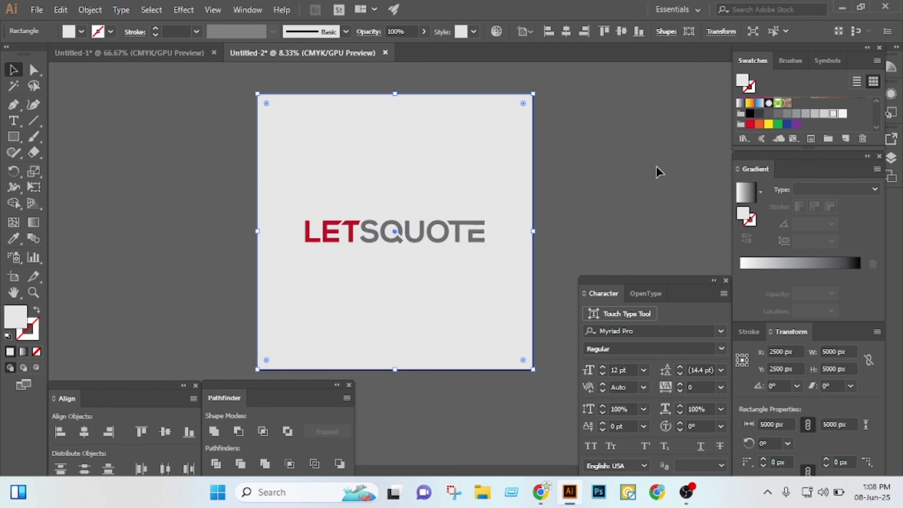
click(659, 172)
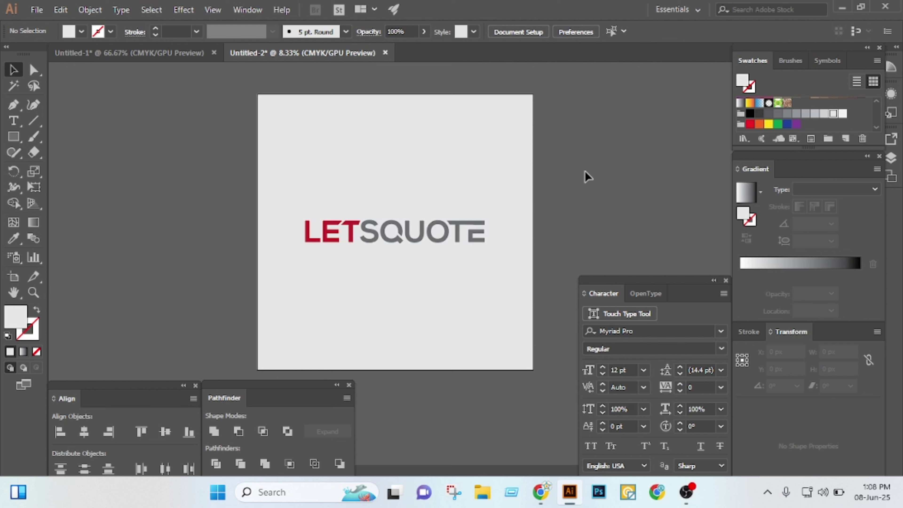
drag(541, 201, 182, 272)
click(171, 205)
Export the Untitled-2 artwork to the Desktop as a JPEG named "file 1"
click(37, 9)
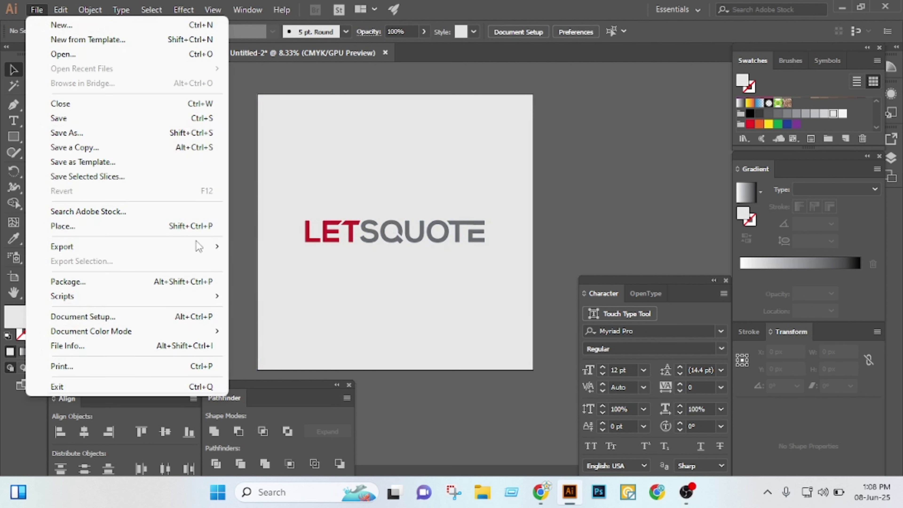
mouse_move(194, 250)
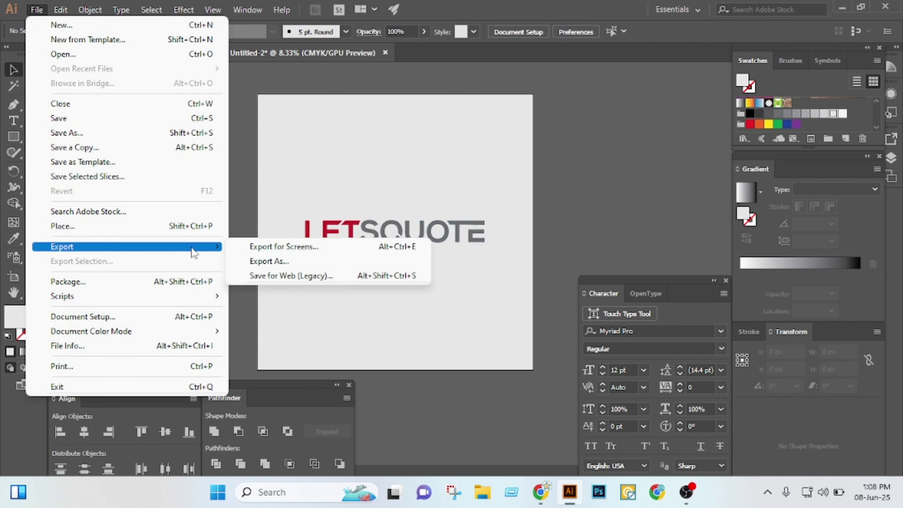
click(276, 262)
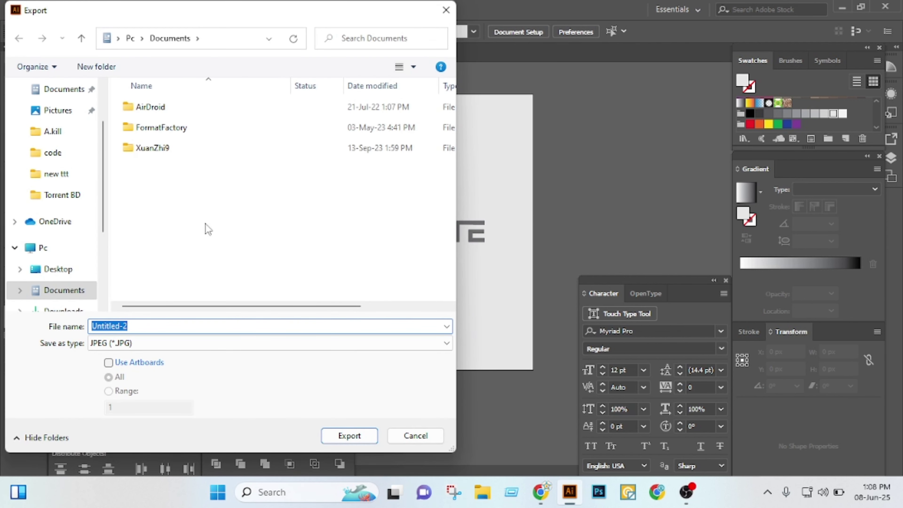
scroll(84, 197, up, 3)
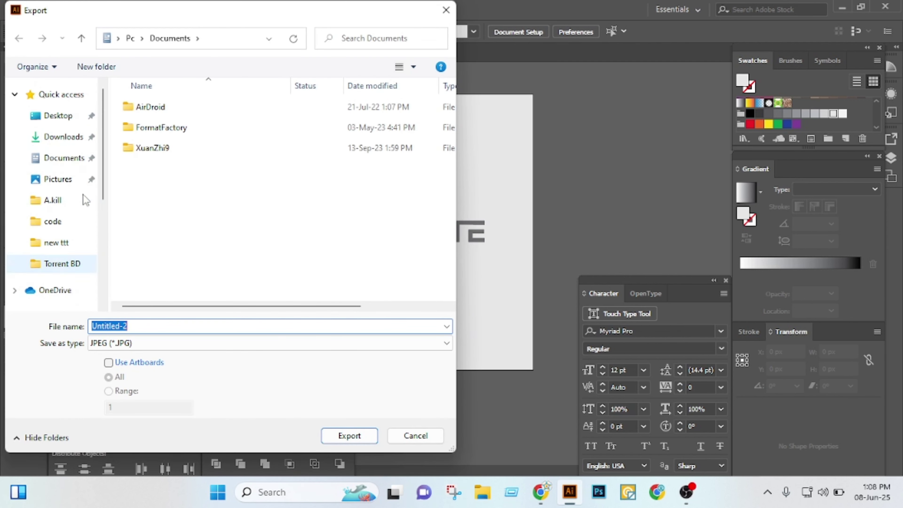
click(58, 116)
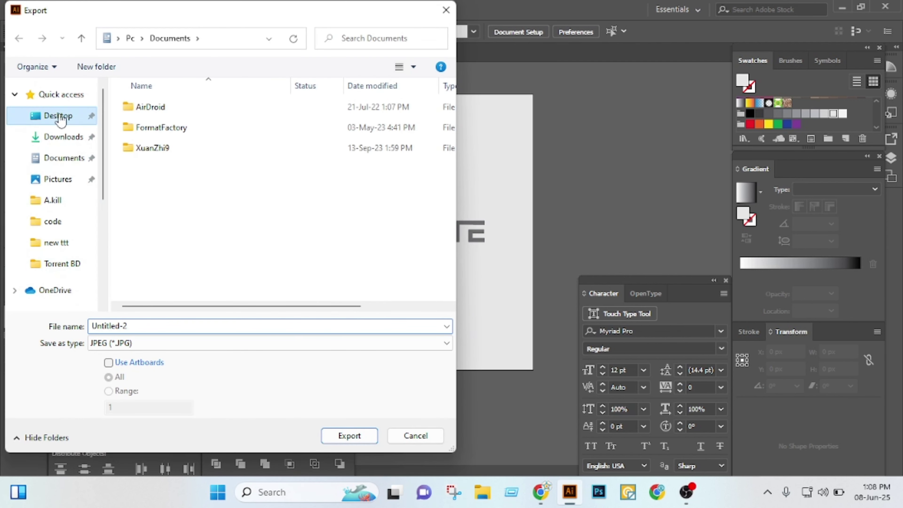
click(189, 344)
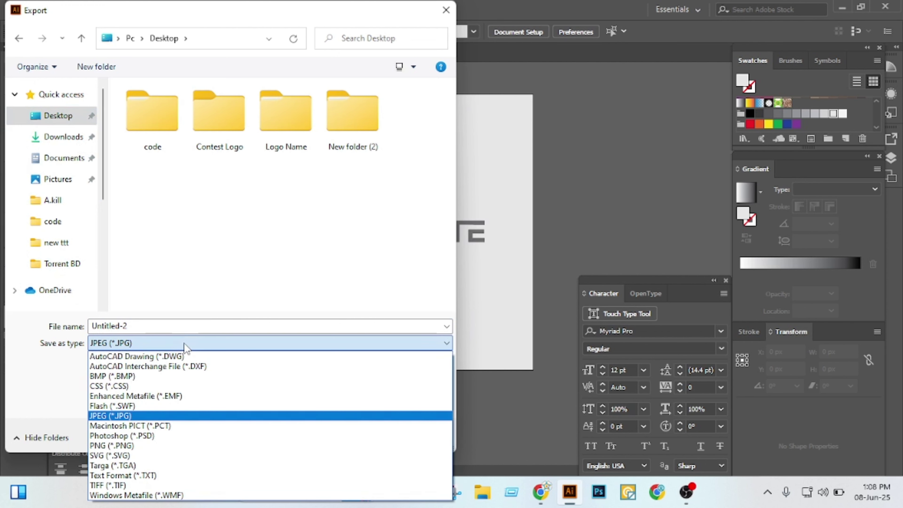
click(132, 416)
click(147, 325)
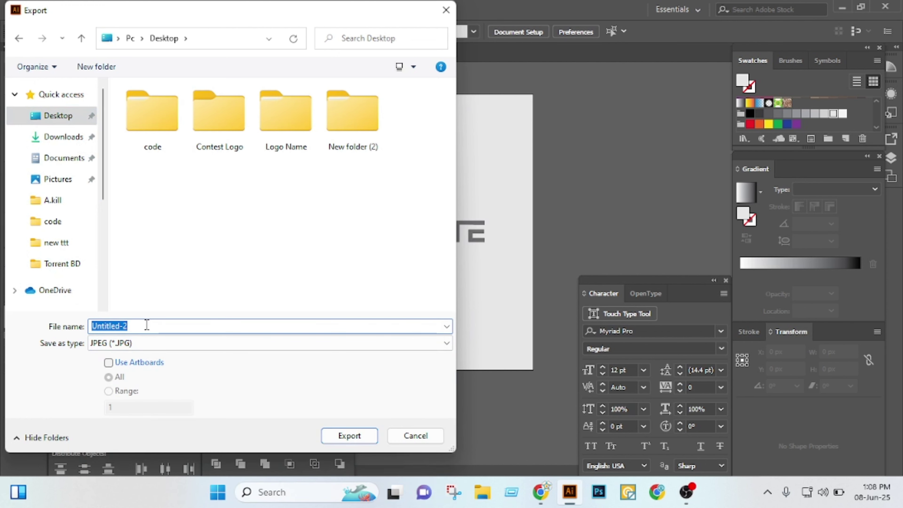
text(file 1)
key(Return)
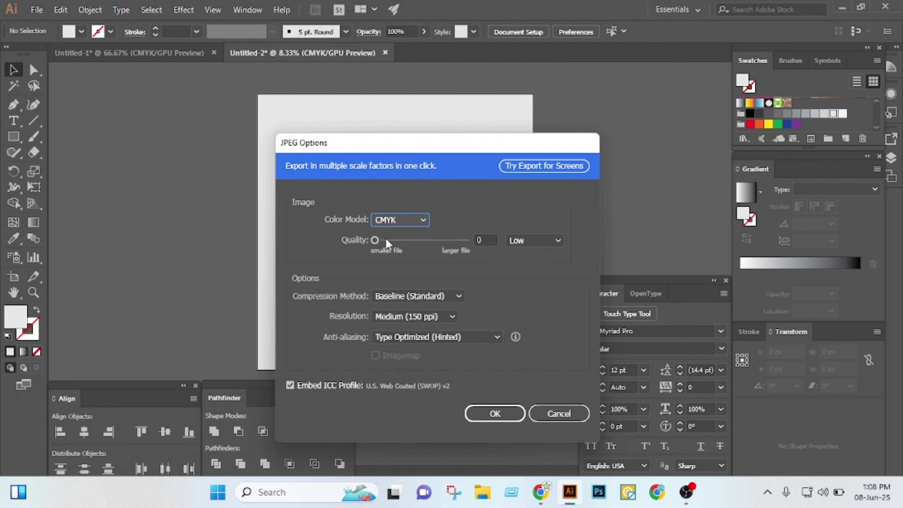
Set the JPEG quality to 10 (Maximum) and the resolution to Screen (72 ppi), and complete the export
drag(386, 239, 474, 241)
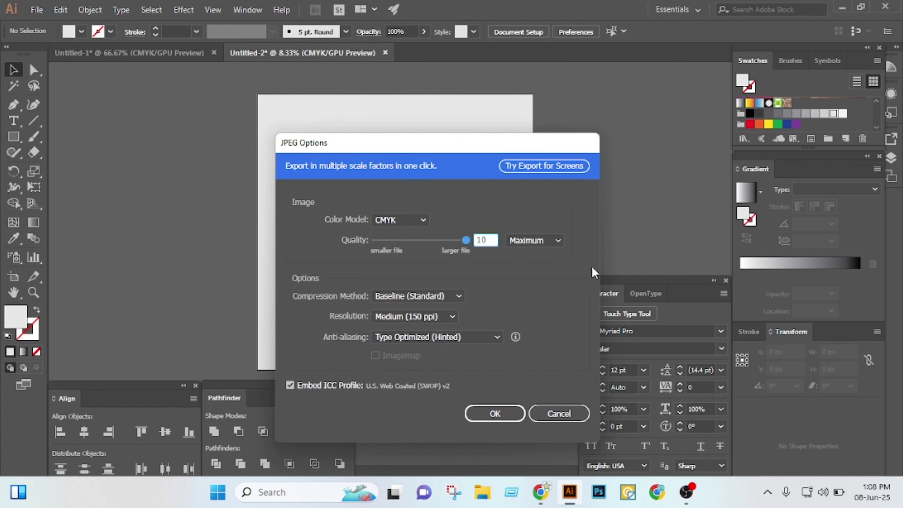
click(437, 316)
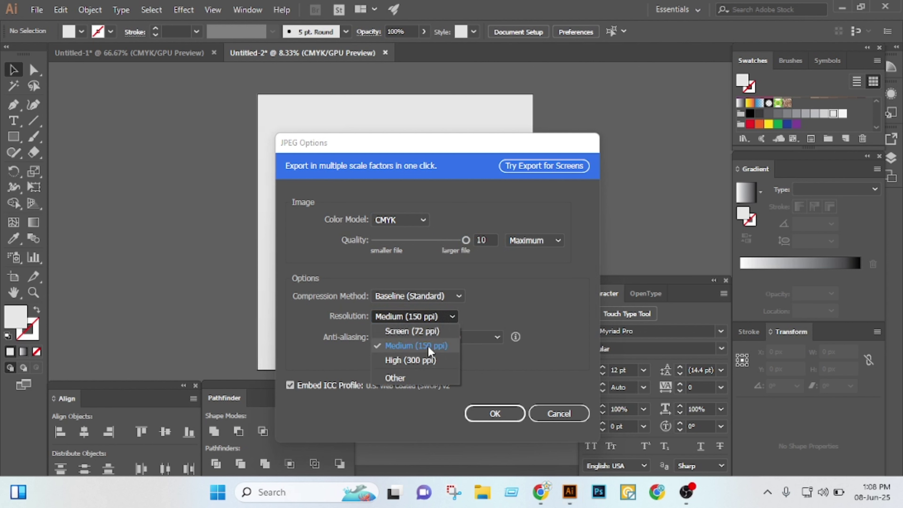
click(438, 334)
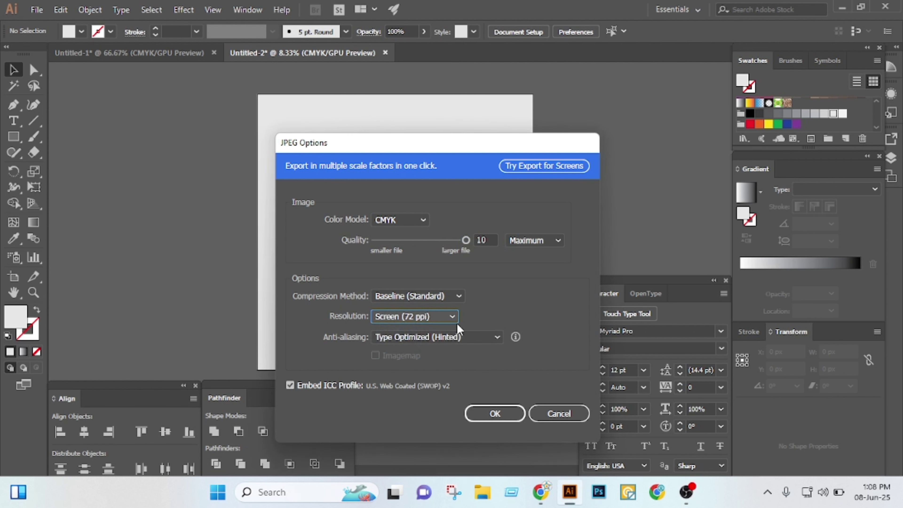
click(495, 414)
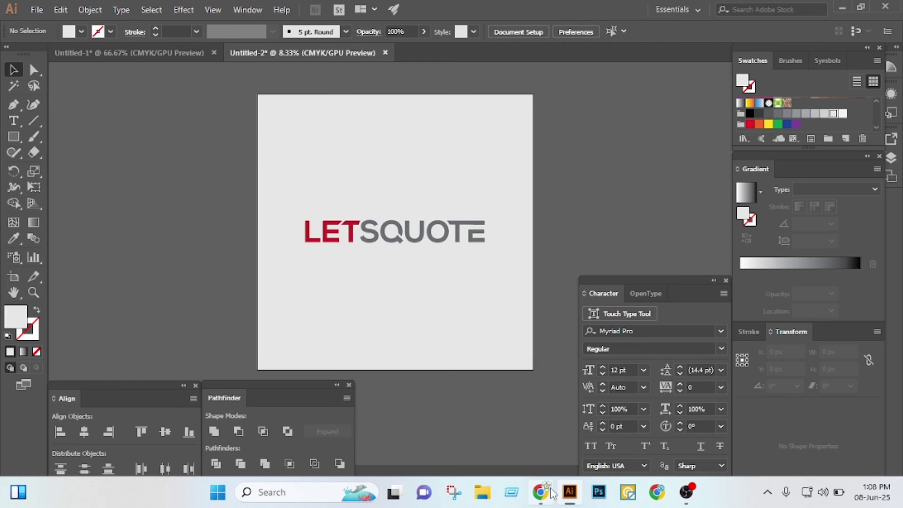
Switch to the DesignCrowd submission page in Chrome and upload "file 1" from the Desktop as the design file
click(540, 492)
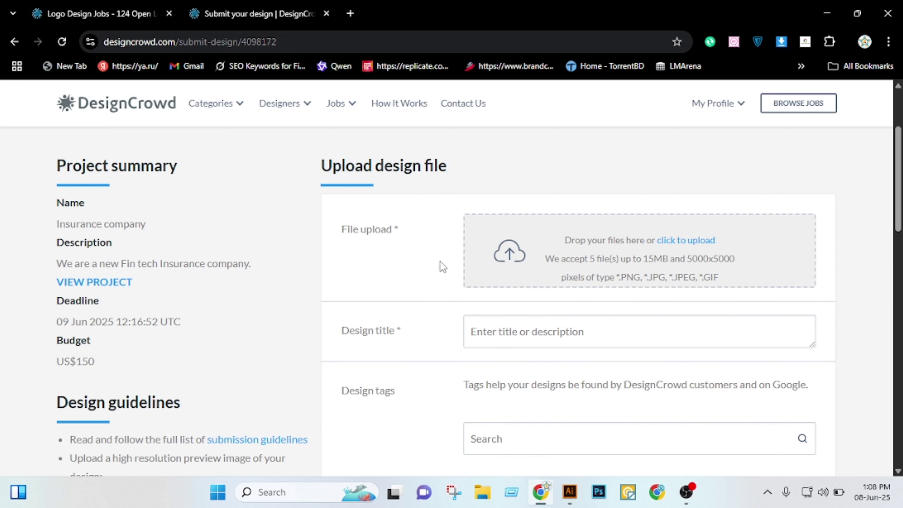
scroll(710, 295, down, 2)
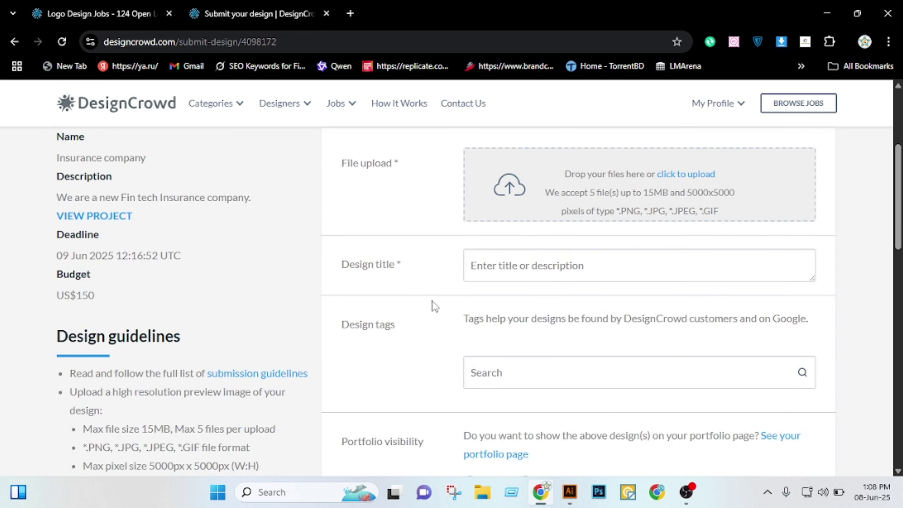
click(540, 268)
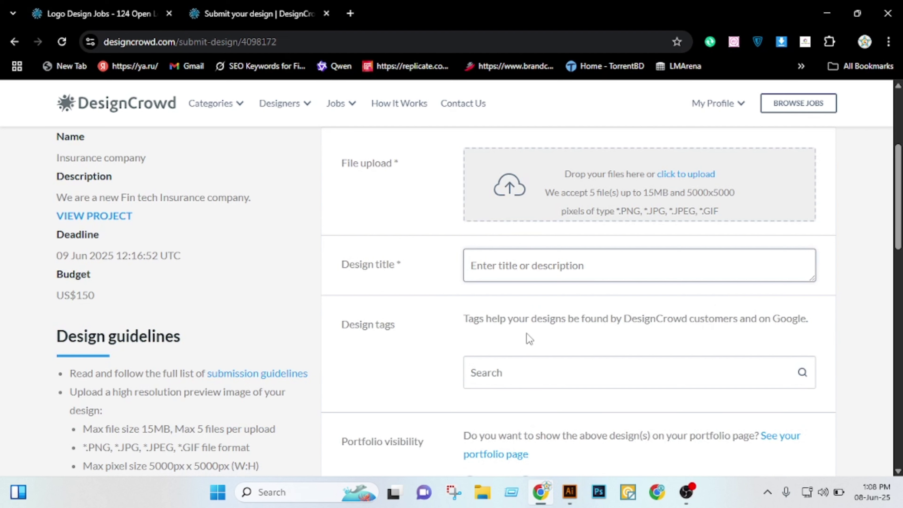
click(529, 320)
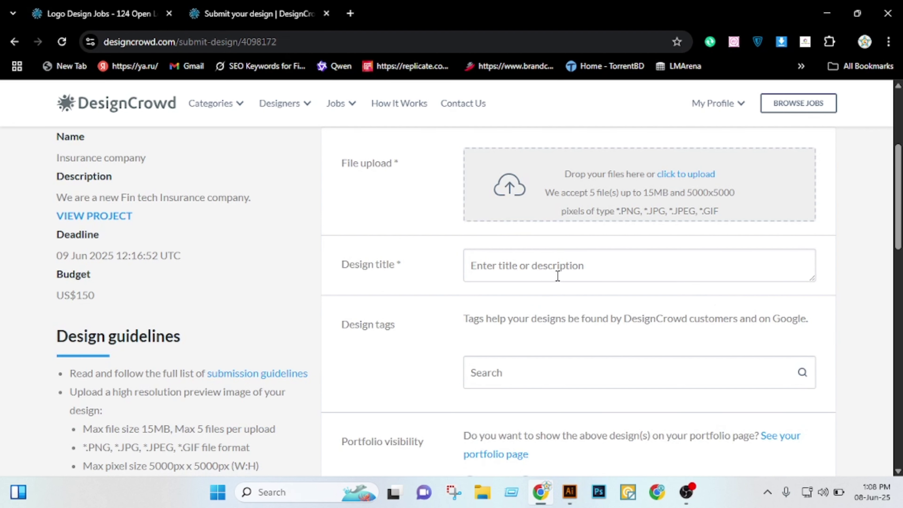
scroll(86, 199, up, 2)
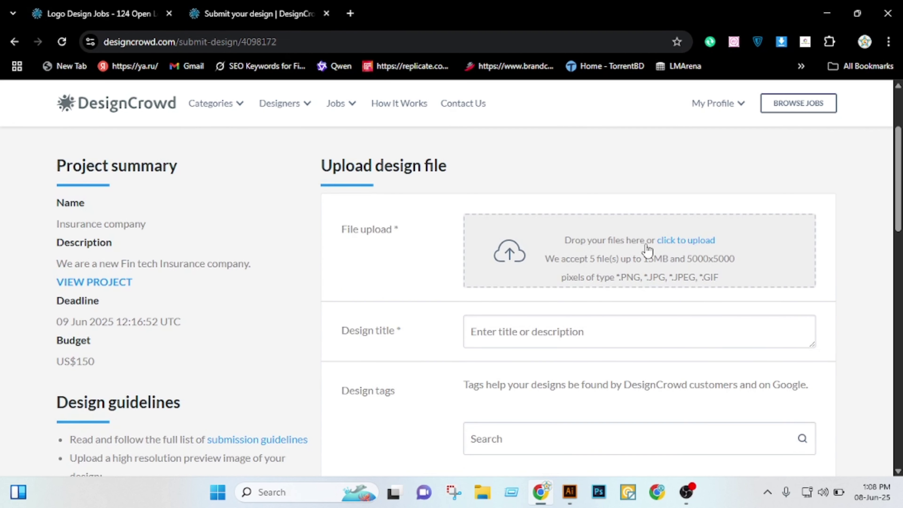
click(694, 244)
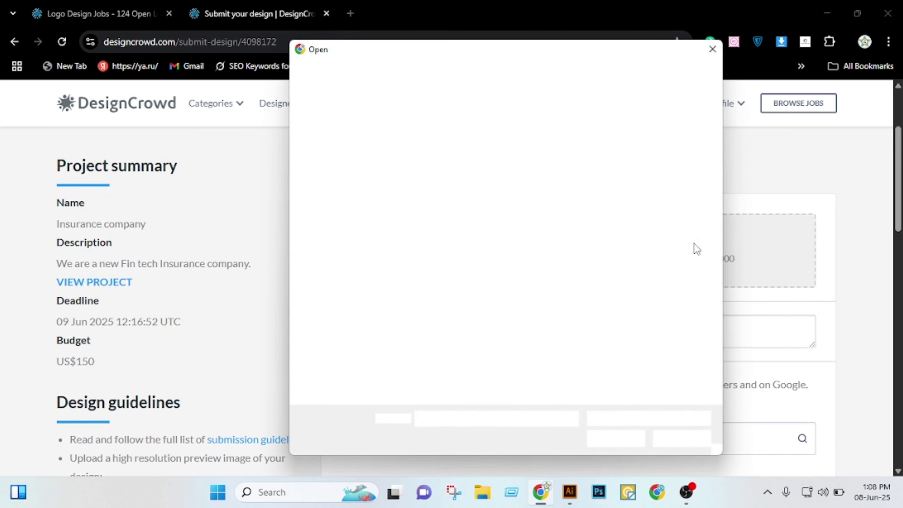
click(687, 159)
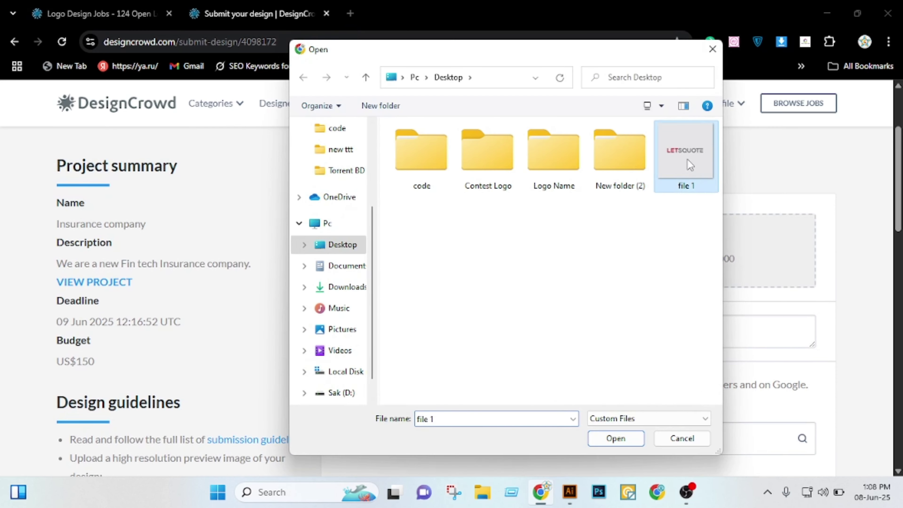
click(625, 439)
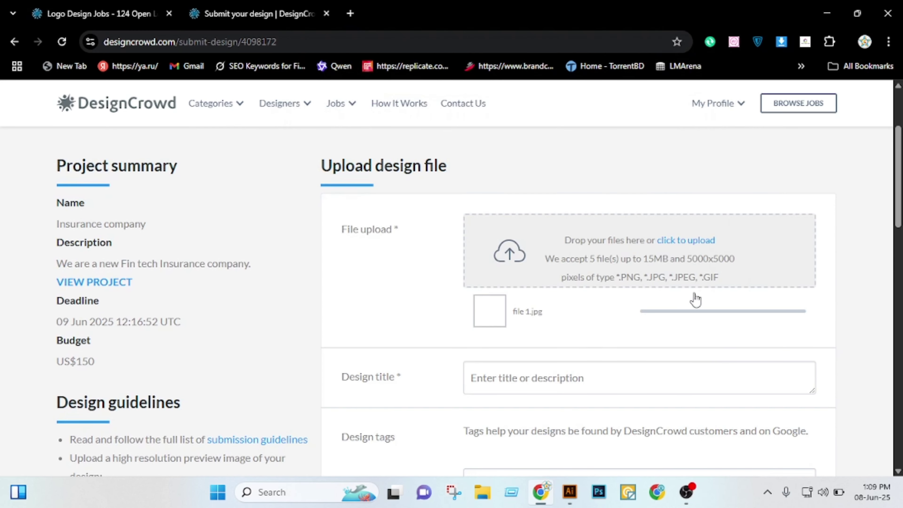
scroll(628, 306, down, 2)
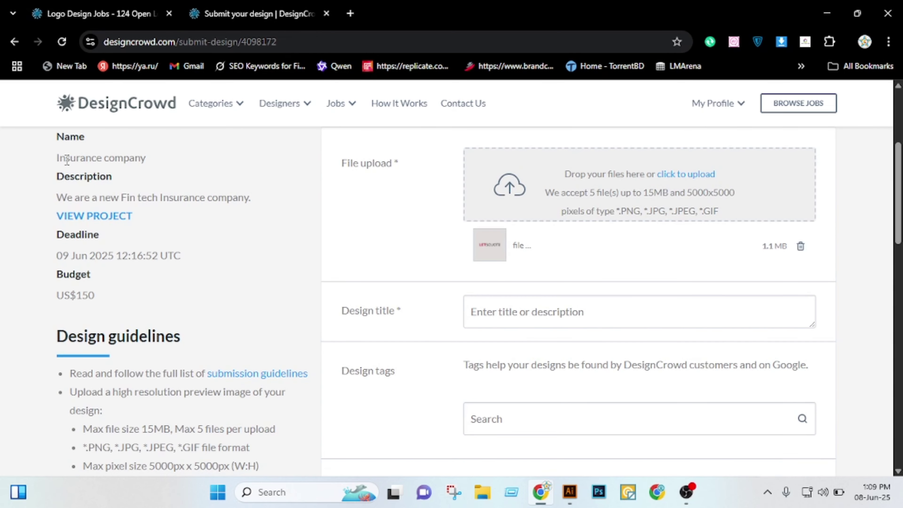
drag(55, 159, 148, 160)
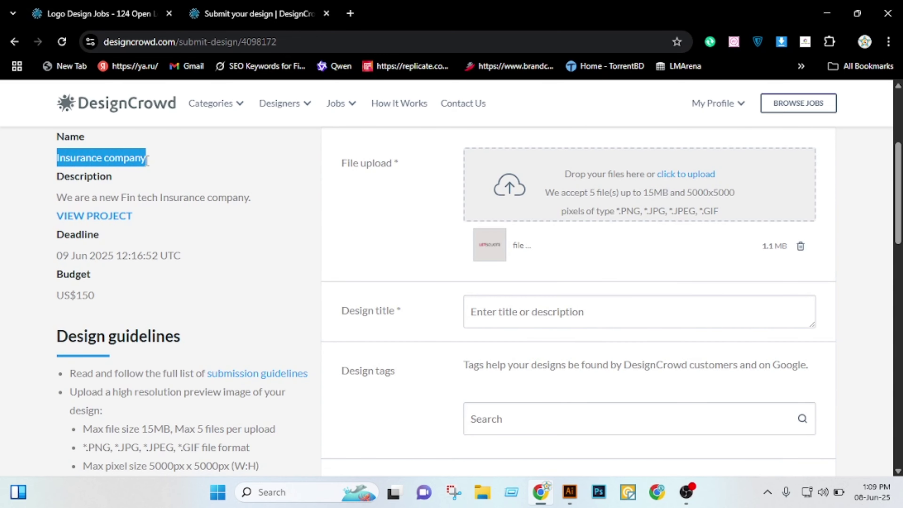
right_click(136, 158)
click(185, 176)
click(572, 317)
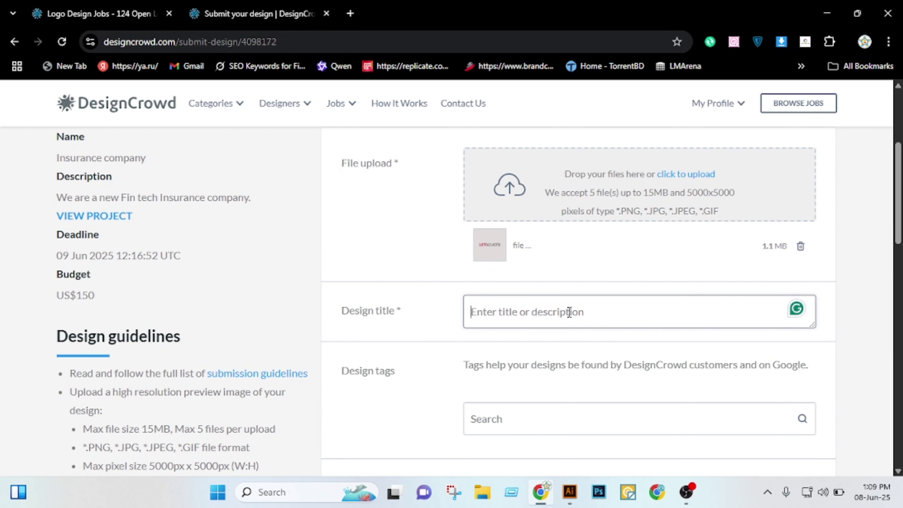
right_click(568, 313)
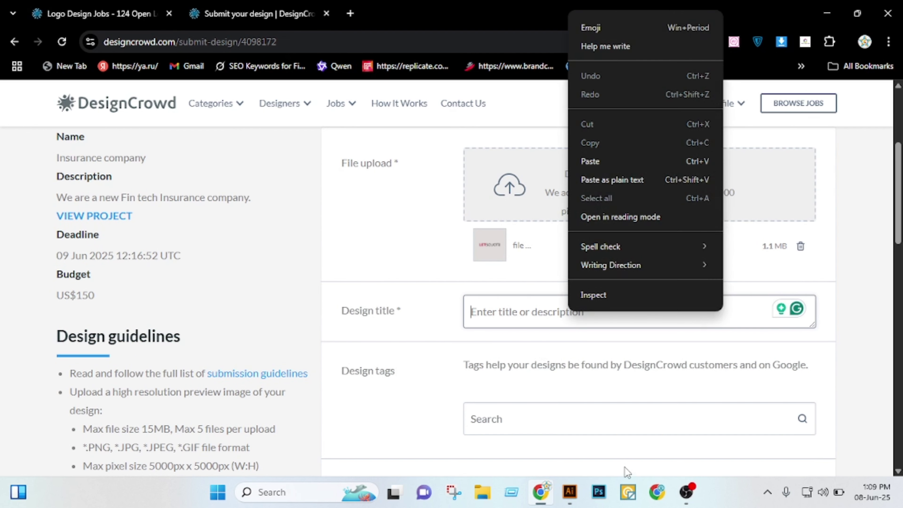
Copy the black LETSQUOTE text from Untitled-1 in Illustrator and paste it into the Design title field on DesignCrowd
click(570, 492)
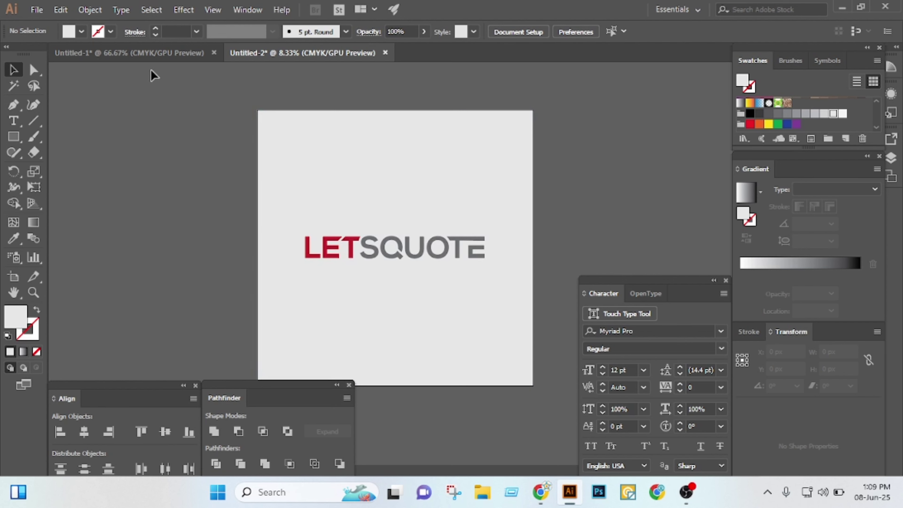
key(ctrl+Tab)
scroll(467, 201, up, 3)
click(413, 144)
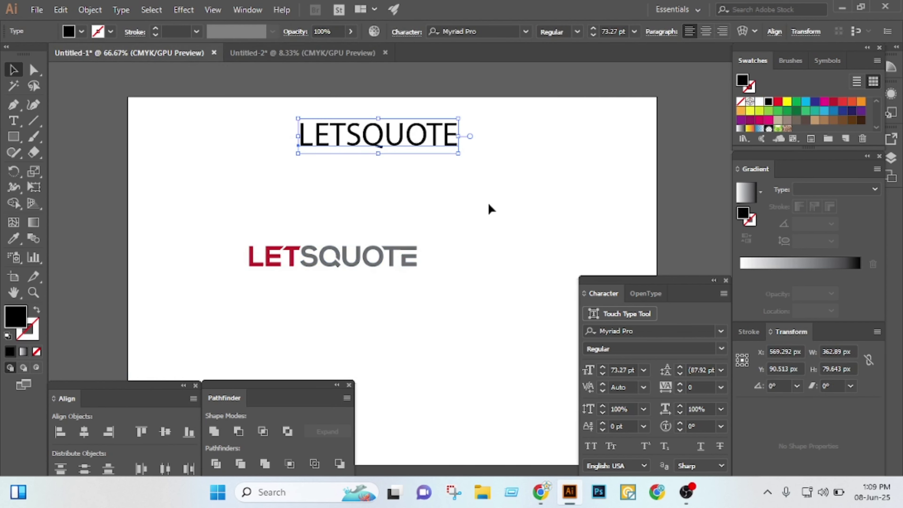
click(540, 491)
right_click(574, 313)
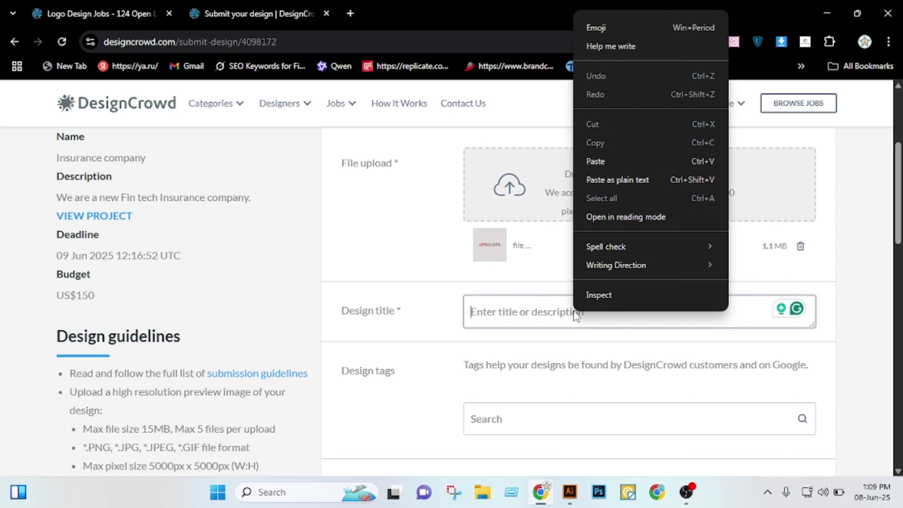
click(601, 161)
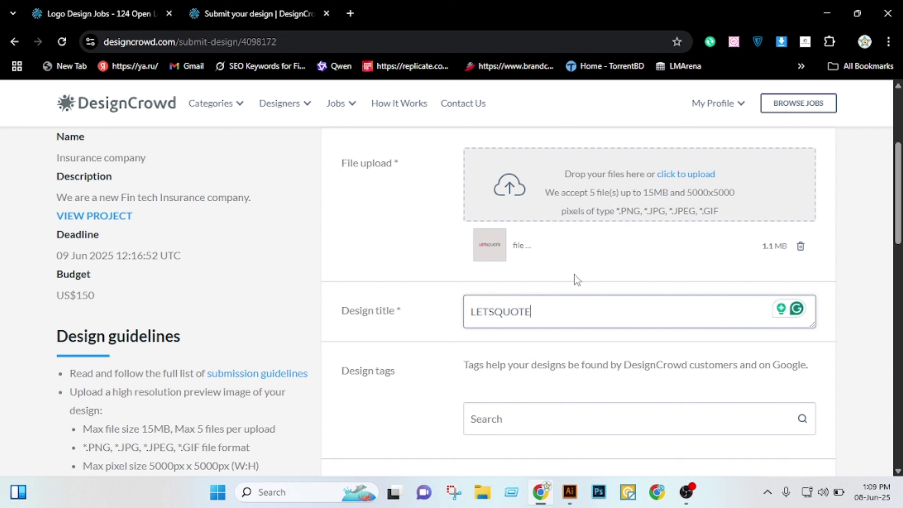
Copy the project name from the project summary and extend the design title to "LETSQUOTE Insurance company logo"
drag(57, 158, 147, 158)
right_click(143, 160)
click(189, 178)
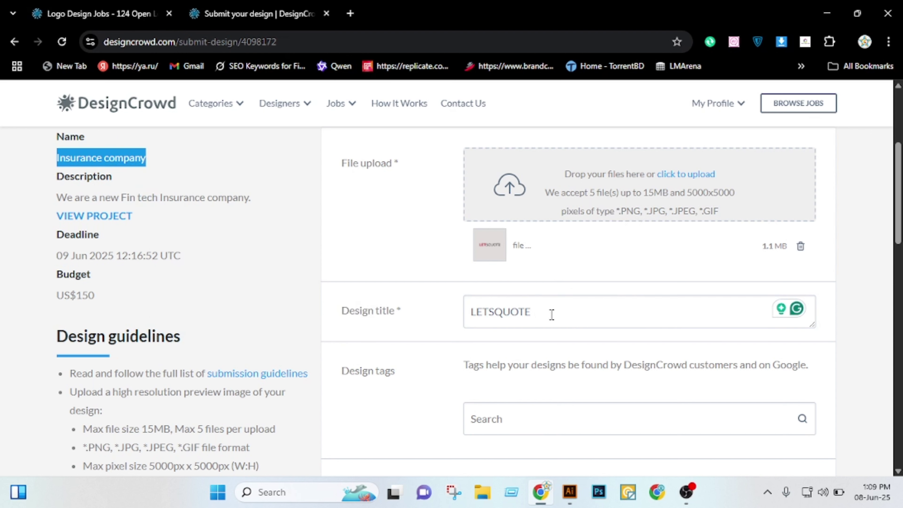
click(591, 313)
key(ctrl+v)
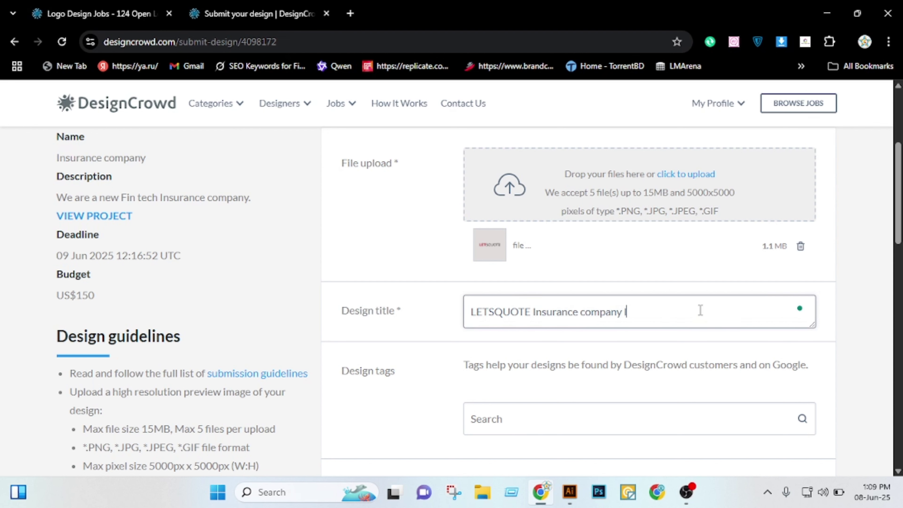
Set Portfolio visibility to No and answer No to Stock usage for the design
scroll(700, 313, down, 3)
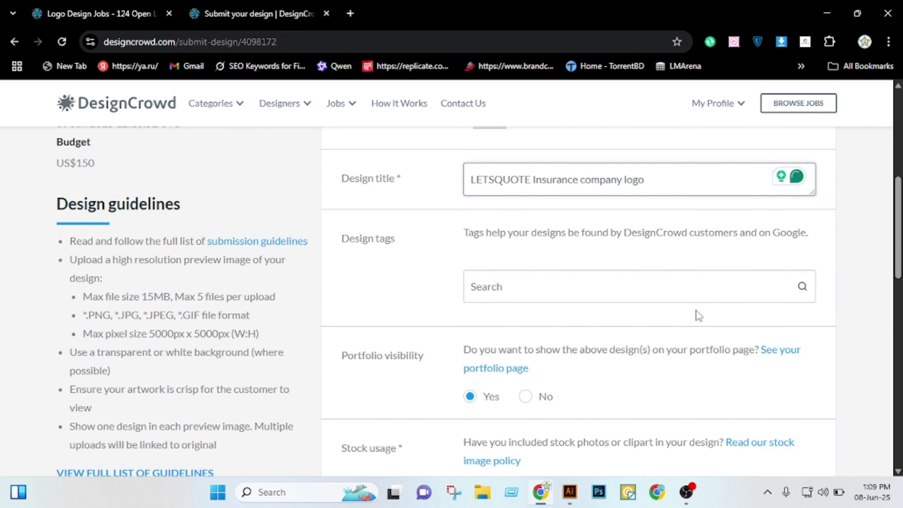
scroll(561, 291, down, 3)
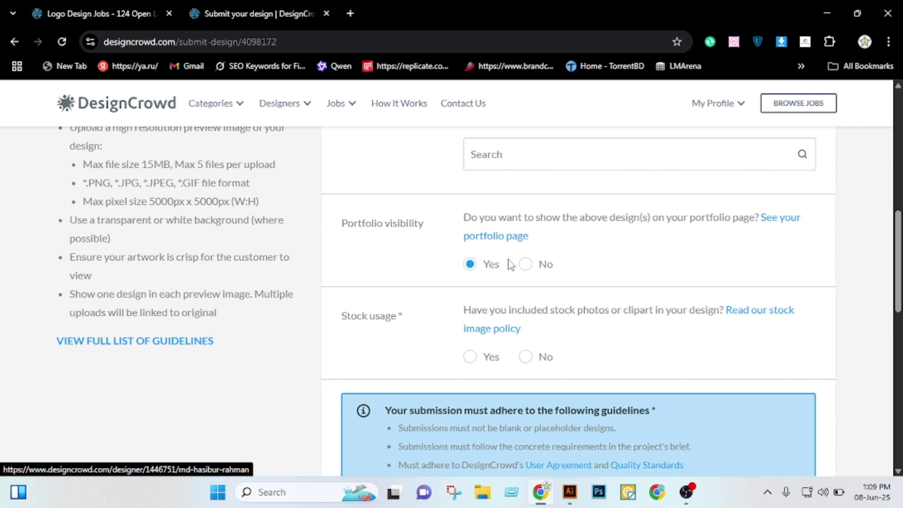
scroll(597, 249, up, 5)
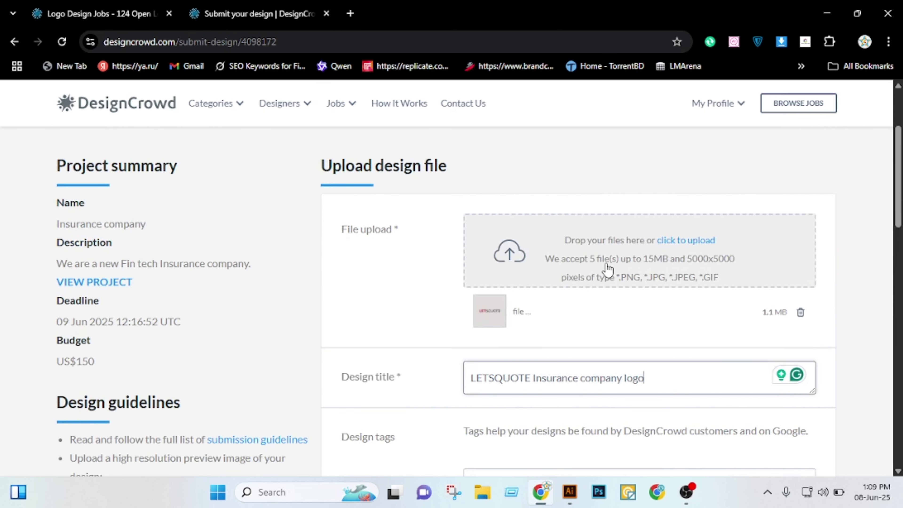
scroll(607, 268, down, 5)
scroll(504, 235, down, 5)
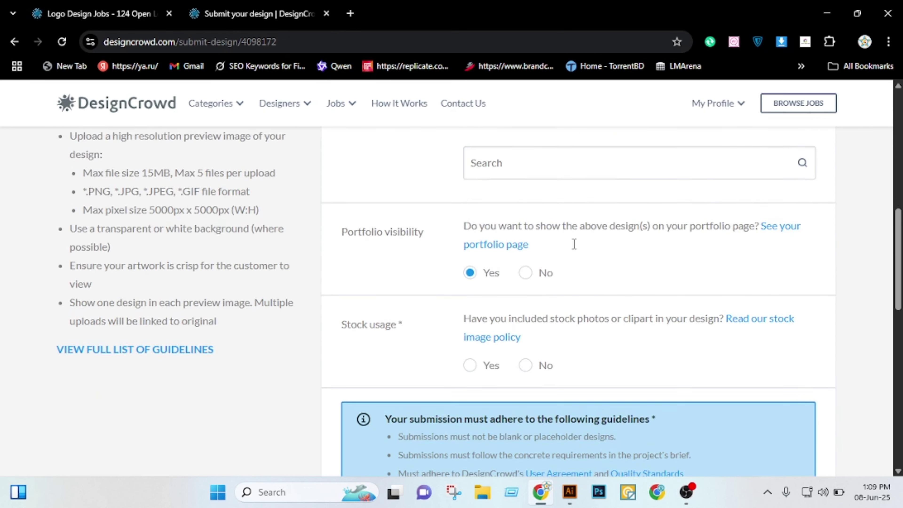
click(481, 271)
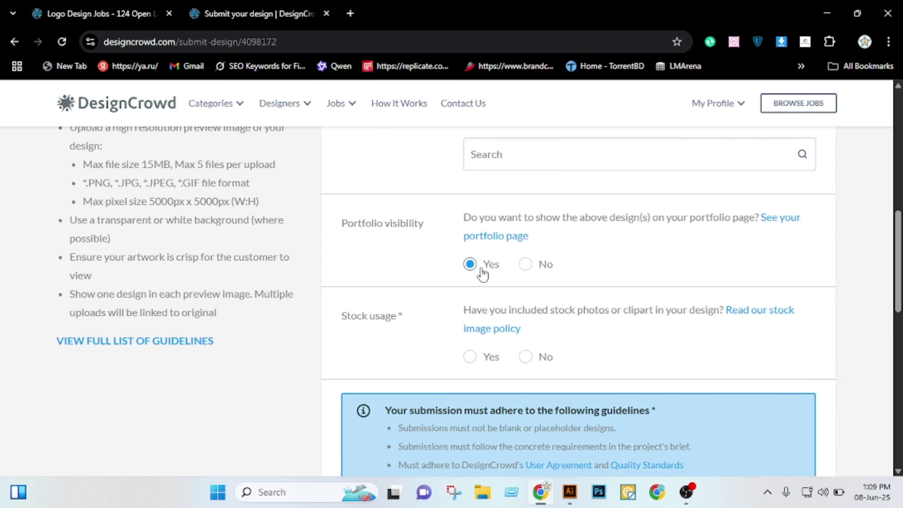
click(526, 264)
scroll(605, 269, down, 2)
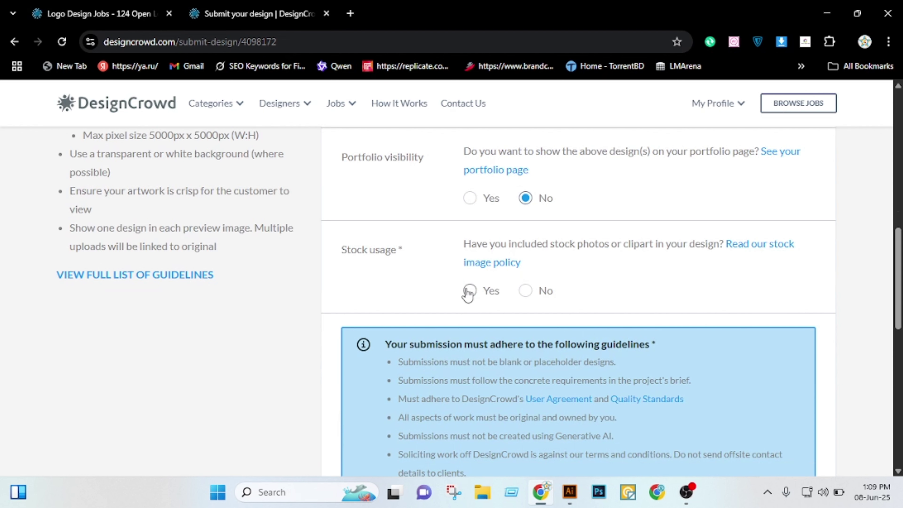
scroll(666, 279, down, 2)
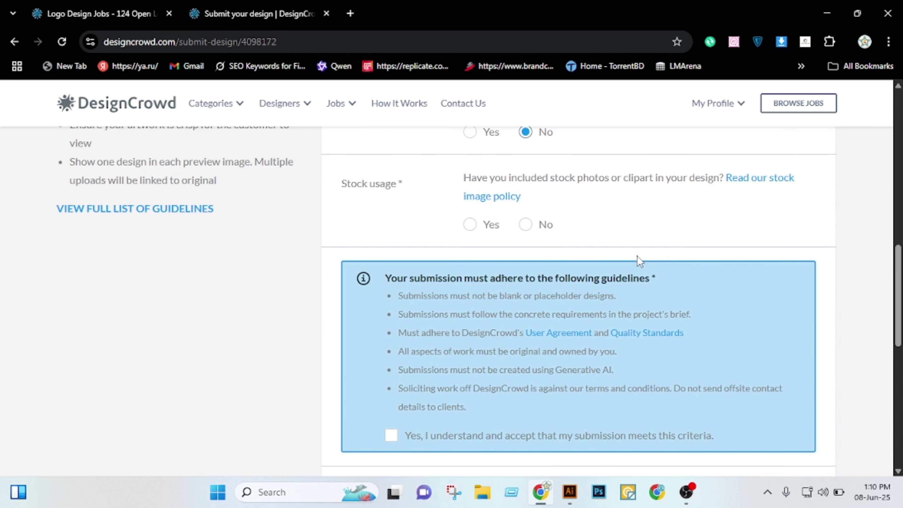
click(526, 224)
Accept that the submission meets the guideline criteria and submit the design to the project
scroll(736, 238, down, 4)
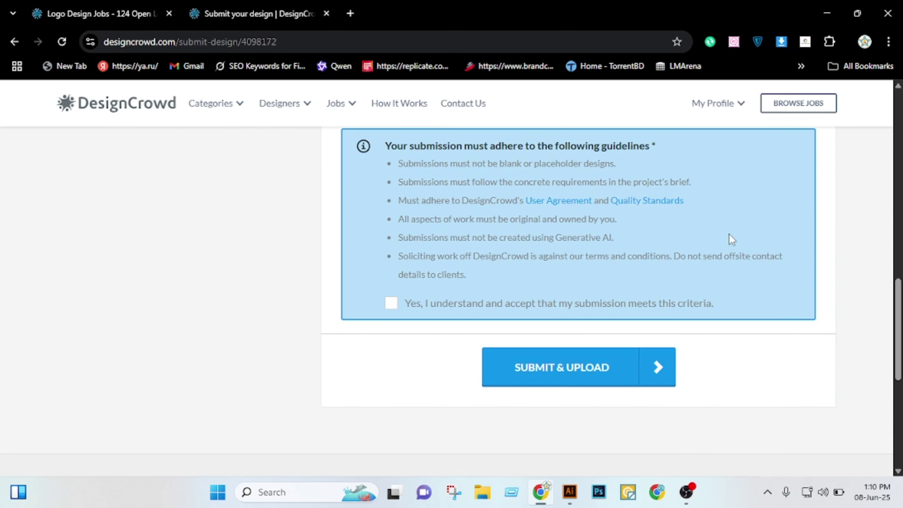
click(392, 304)
click(569, 378)
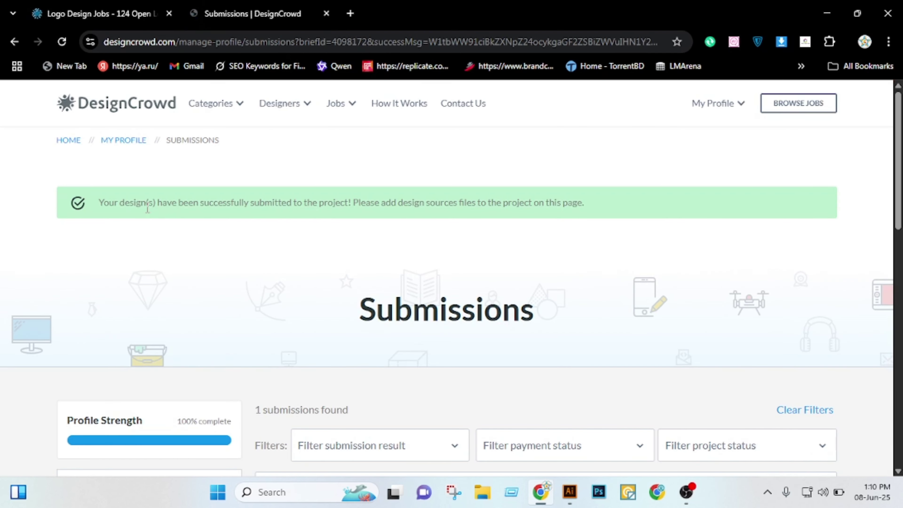
Examine the Insurance company contest entry on the Submissions page, including its project status, feedback, revisions and source files
scroll(583, 235, down, 8)
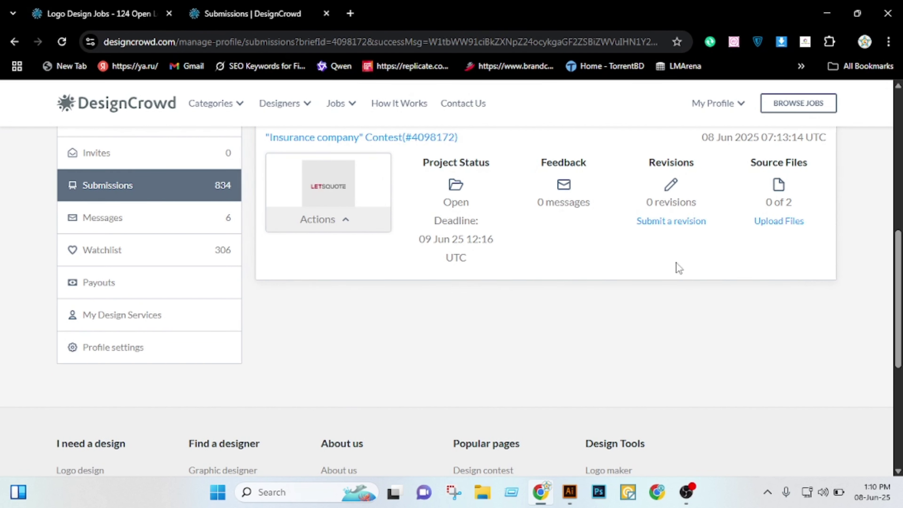
scroll(543, 332, up, 1)
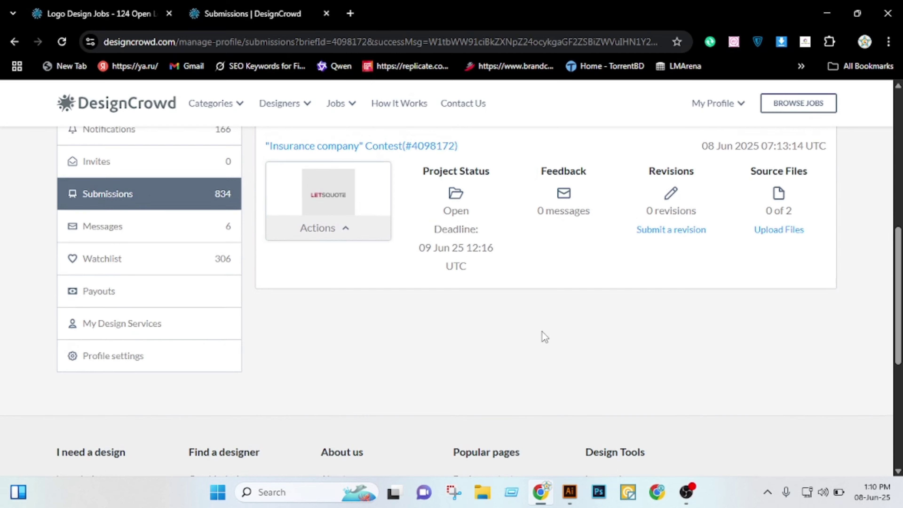
scroll(571, 342, up, 8)
scroll(570, 342, down, 5)
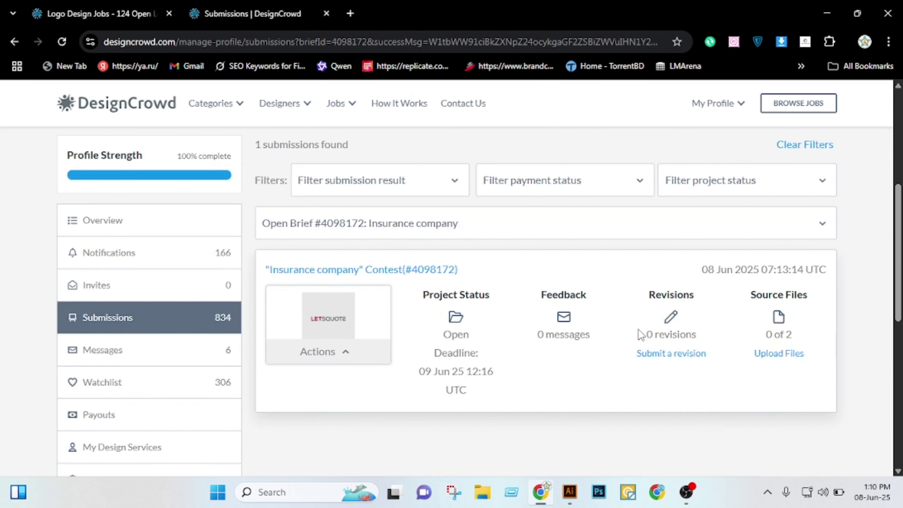
scroll(614, 322, down, 2)
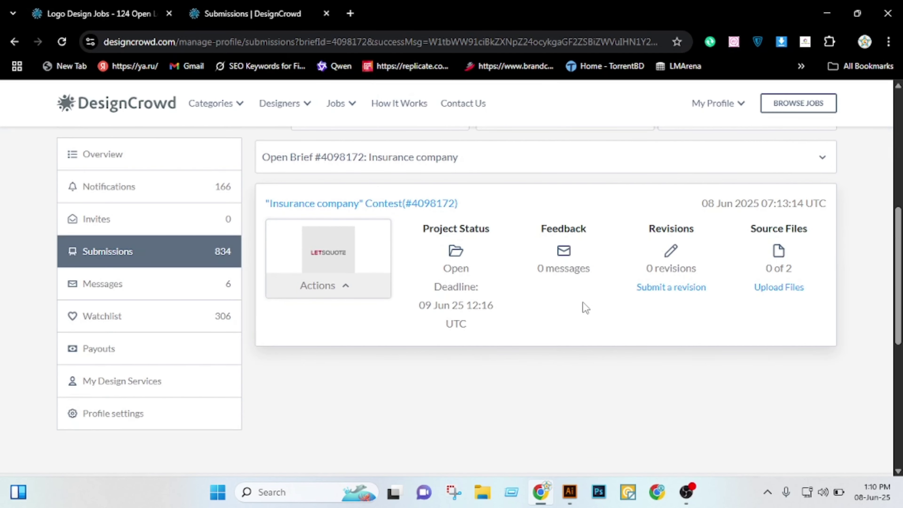
scroll(585, 308, up, 4)
scroll(591, 308, down, 2)
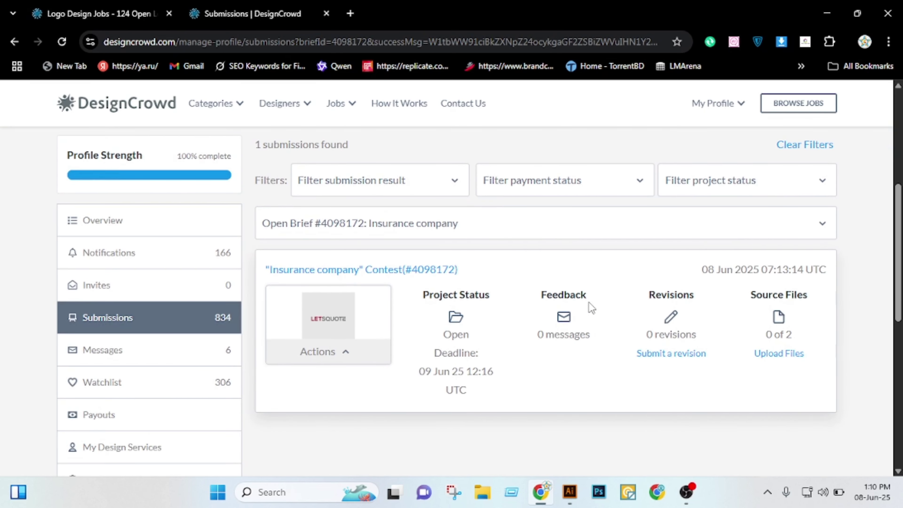
scroll(589, 301, down, 2)
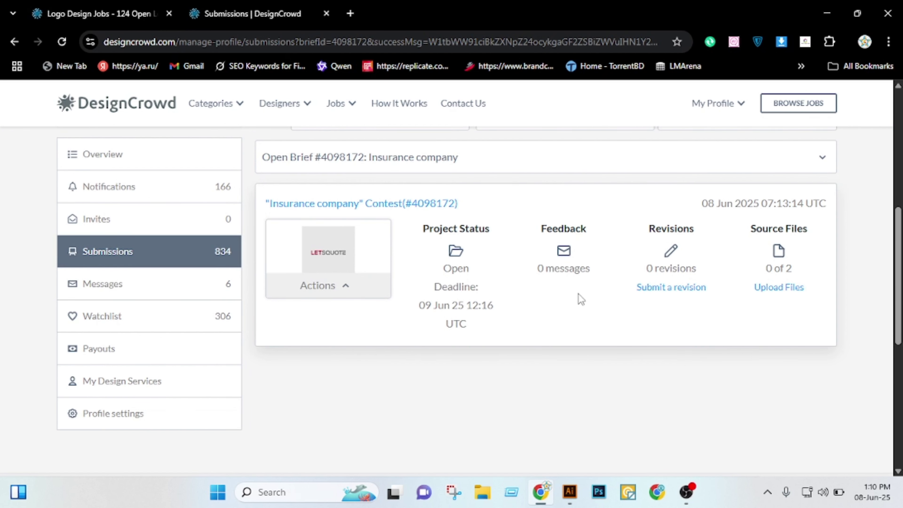
scroll(695, 290, up, 5)
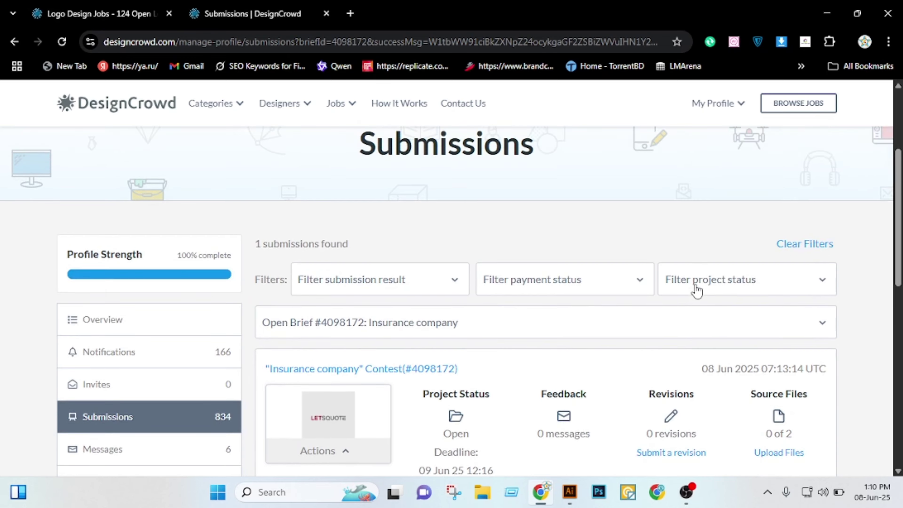
scroll(696, 290, up, 5)
scroll(690, 282, down, 2)
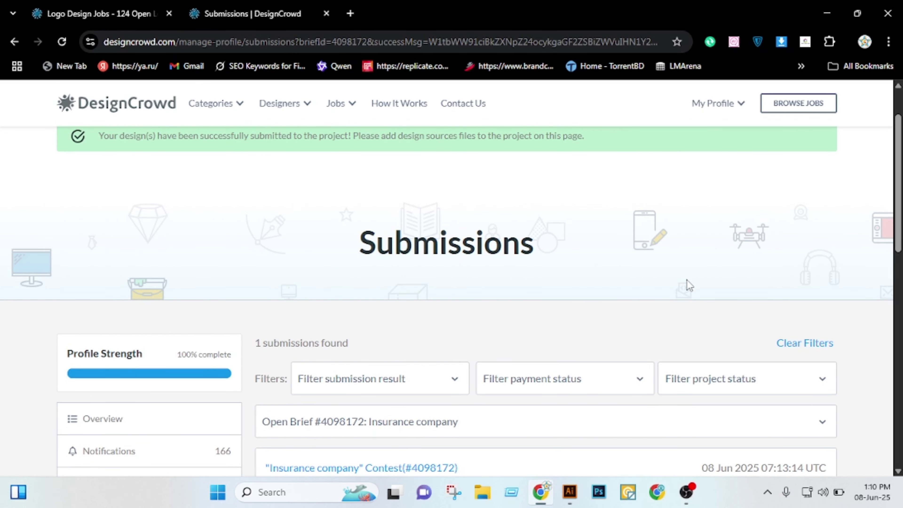
scroll(688, 280, down, 4)
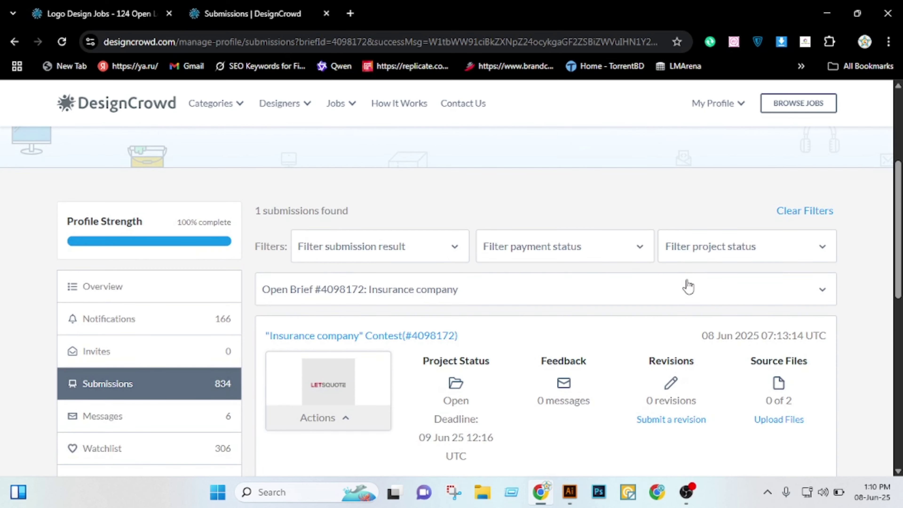
scroll(687, 285, down, 4)
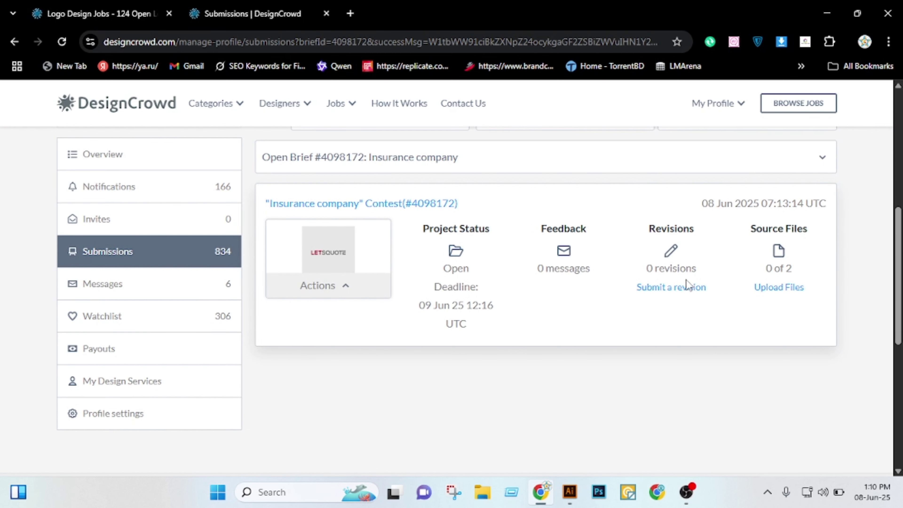
scroll(687, 284, down, 2)
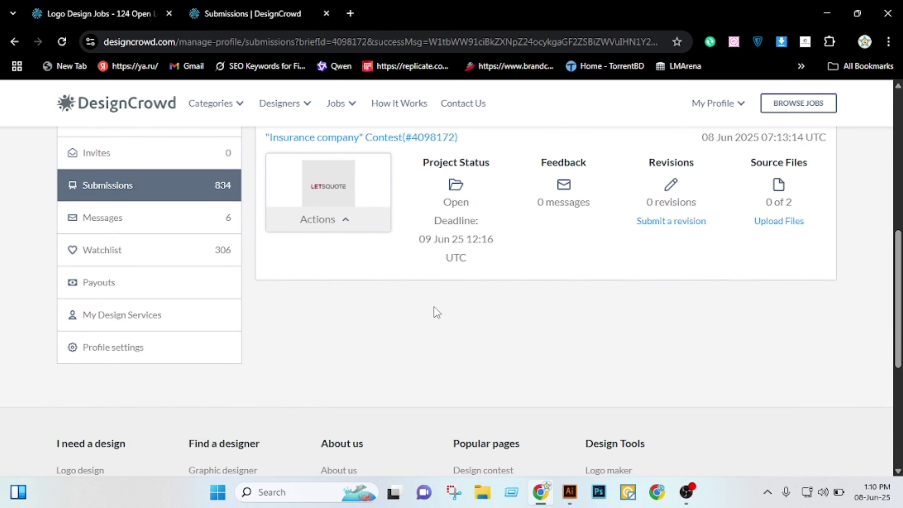